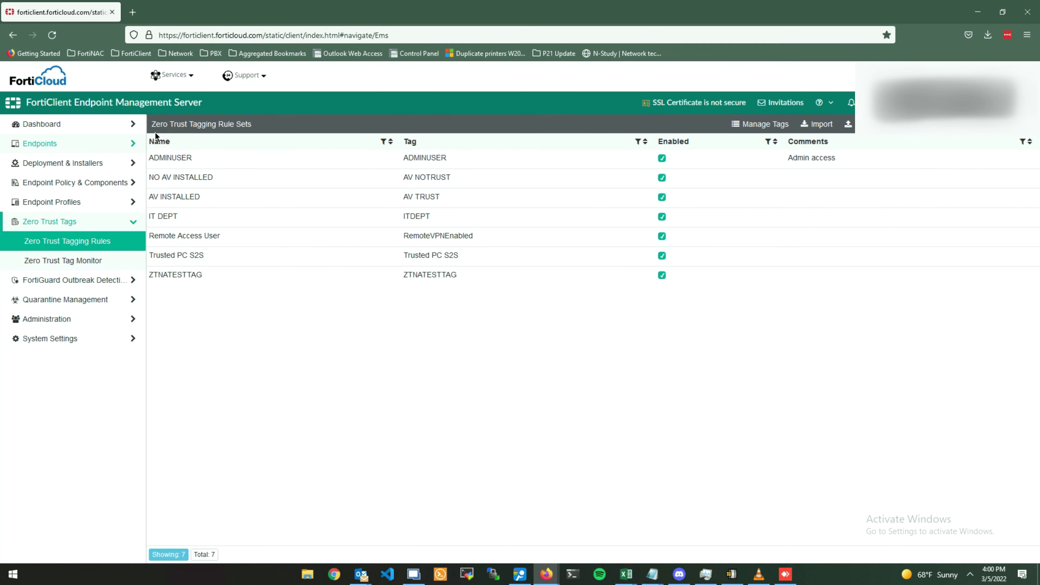
List the online endpoints on the EMS status dashboard and expand DESKTOP-O7J32H8's details.
{"action": "left_click", "coordinate": [128, 125]}
{"action": "left_click", "coordinate": [61, 151]}
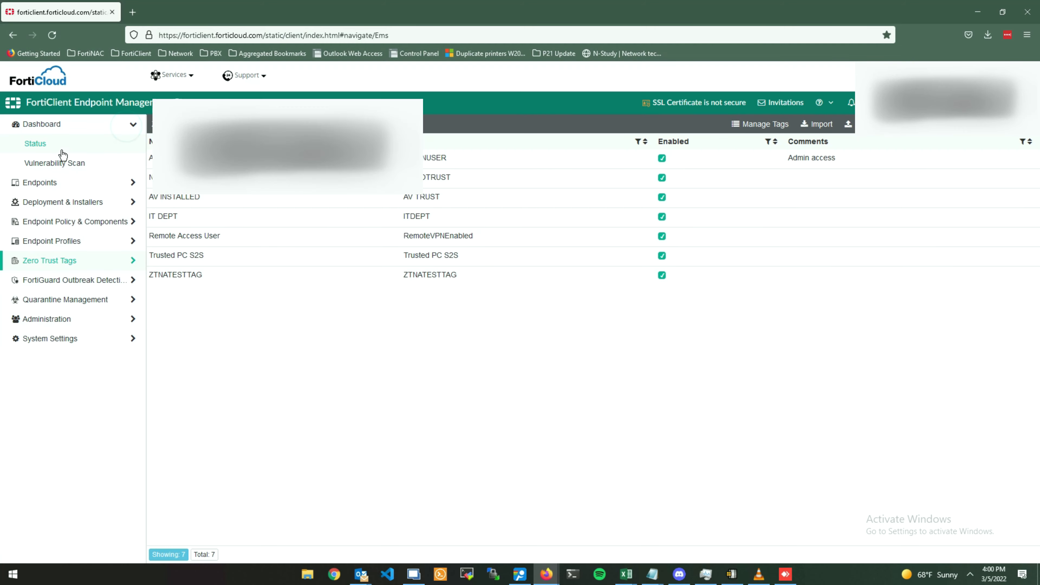
{"action": "left_click", "coordinate": [359, 345]}
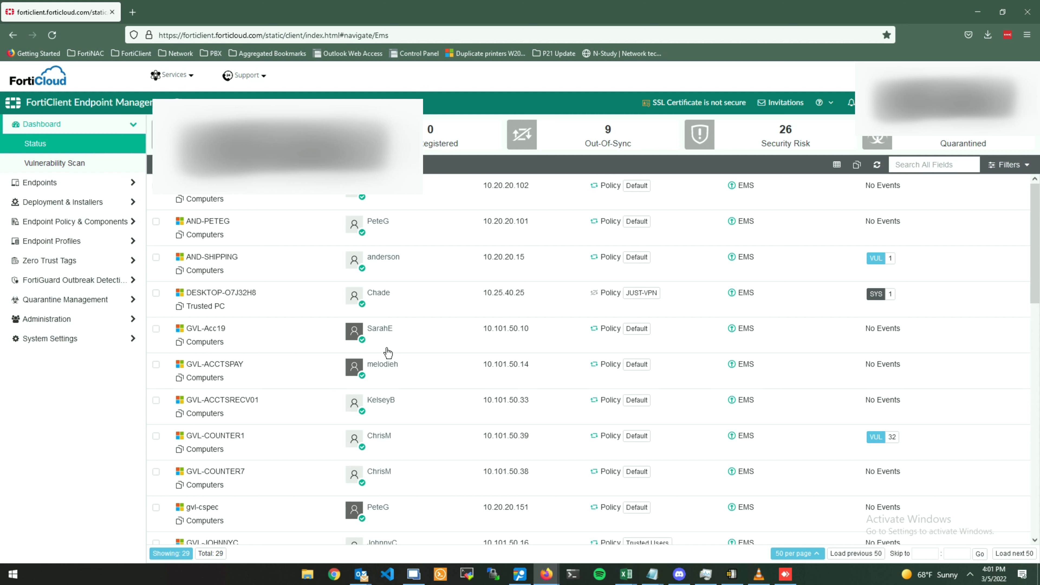
{"action": "left_click", "coordinate": [283, 311]}
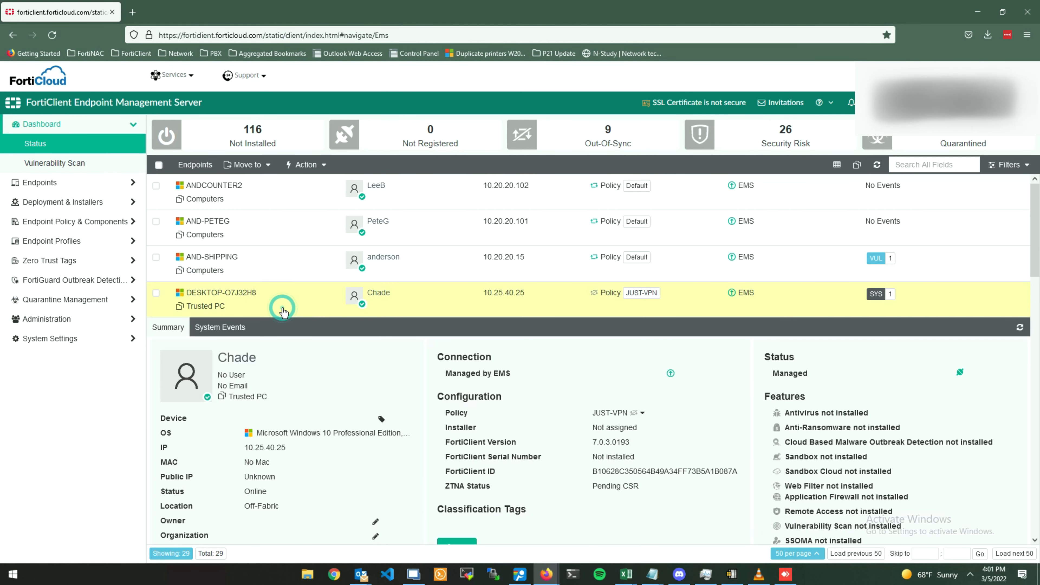
{"action": "scroll", "coordinate": [283, 311], "scroll_direction": "down", "scroll_amount": 4}
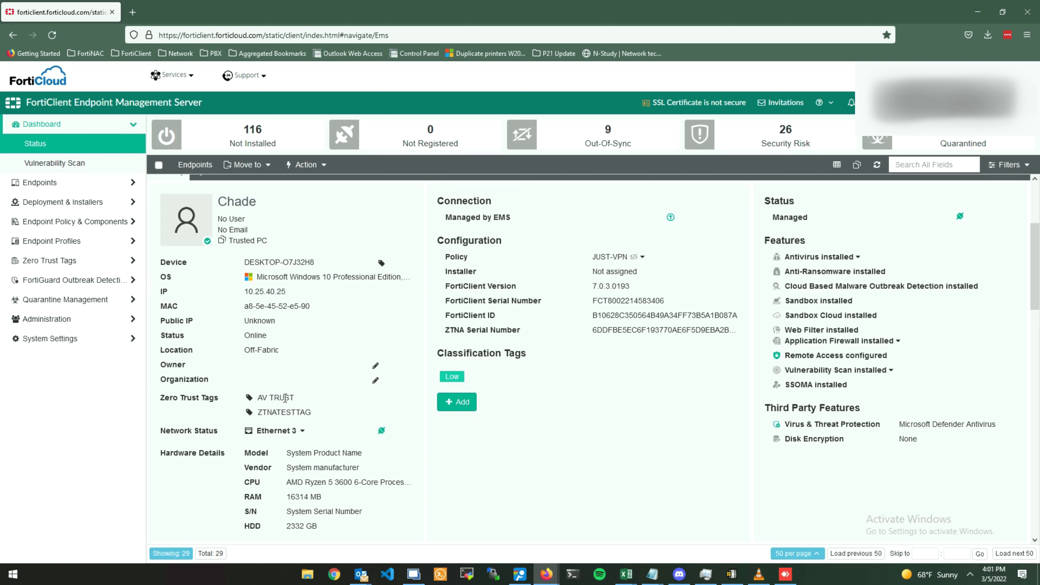
Refresh the endpoints and recheck DESKTOP-O7J32H8's Zero Trust Tags, comparing with AND-SHIPPING.
{"action": "left_click", "coordinate": [877, 164]}
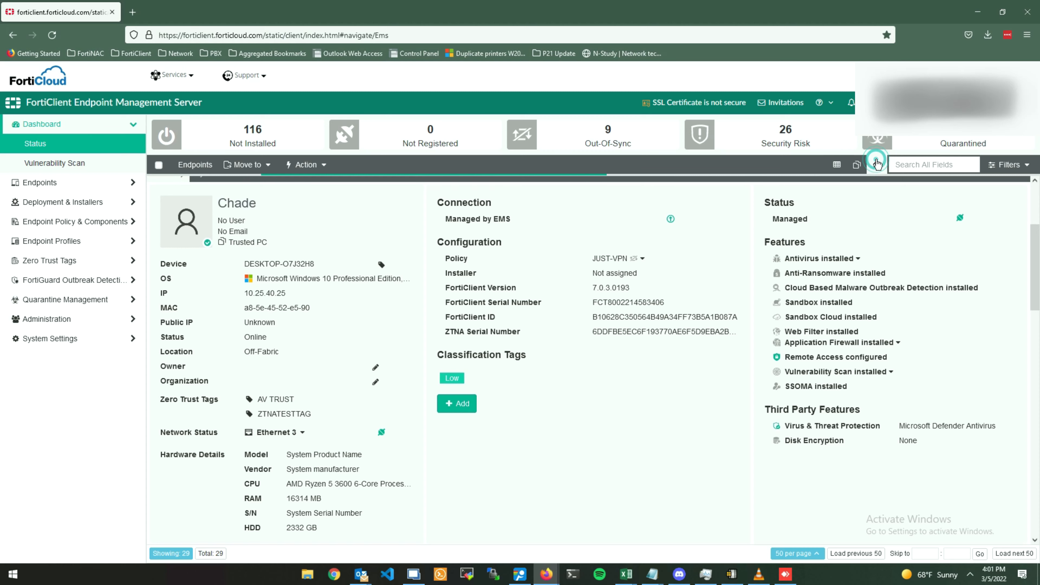
{"action": "left_click", "coordinate": [304, 296]}
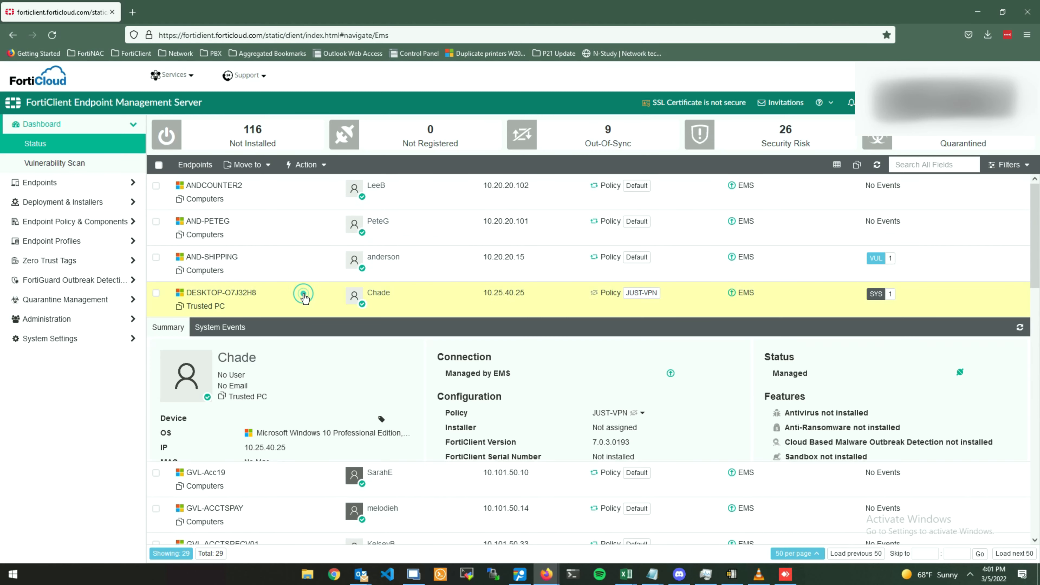
{"action": "scroll", "coordinate": [302, 311], "scroll_direction": "down", "scroll_amount": 4}
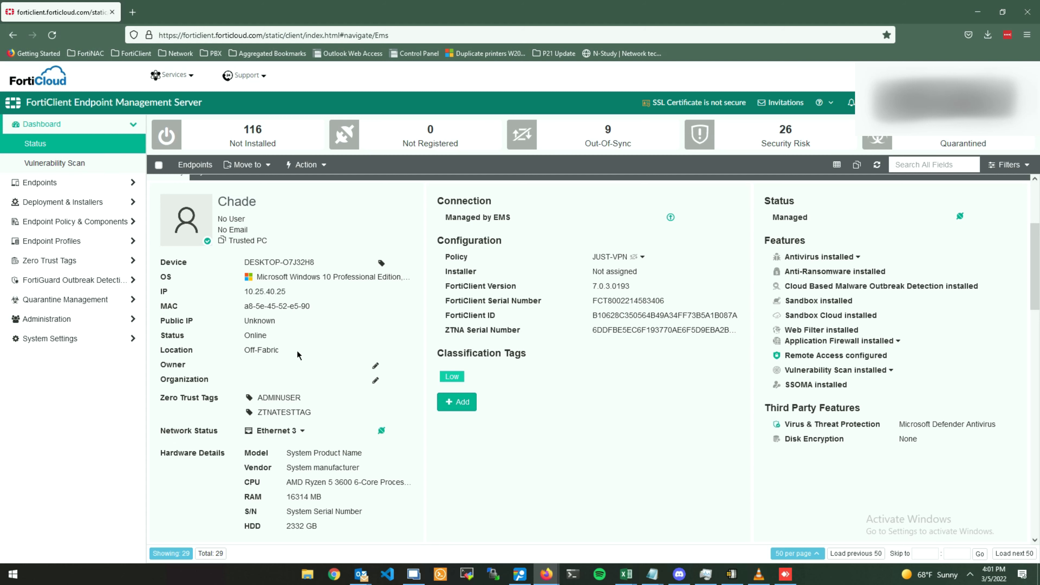
{"action": "scroll", "coordinate": [298, 355], "scroll_direction": "up", "scroll_amount": 4}
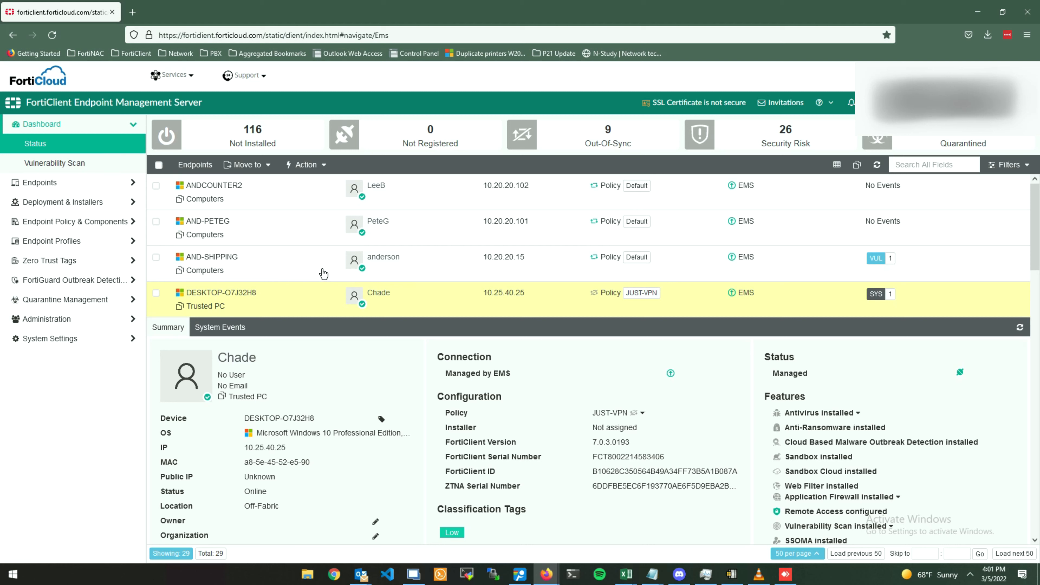
{"action": "left_click", "coordinate": [322, 271]}
{"action": "scroll", "coordinate": [323, 270], "scroll_direction": "down", "scroll_amount": 1}
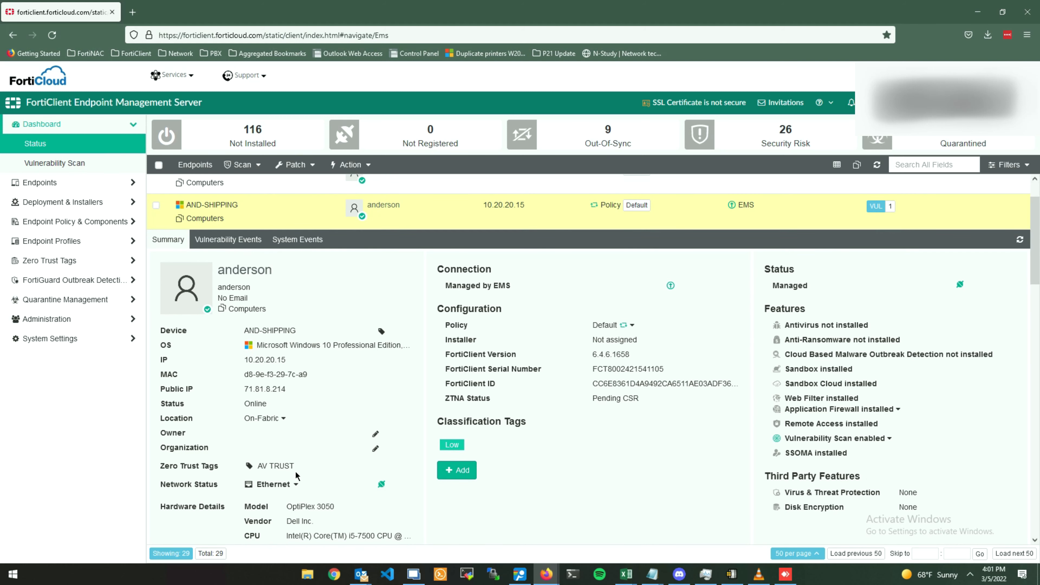
{"action": "scroll", "coordinate": [301, 403], "scroll_direction": "down", "scroll_amount": 3}
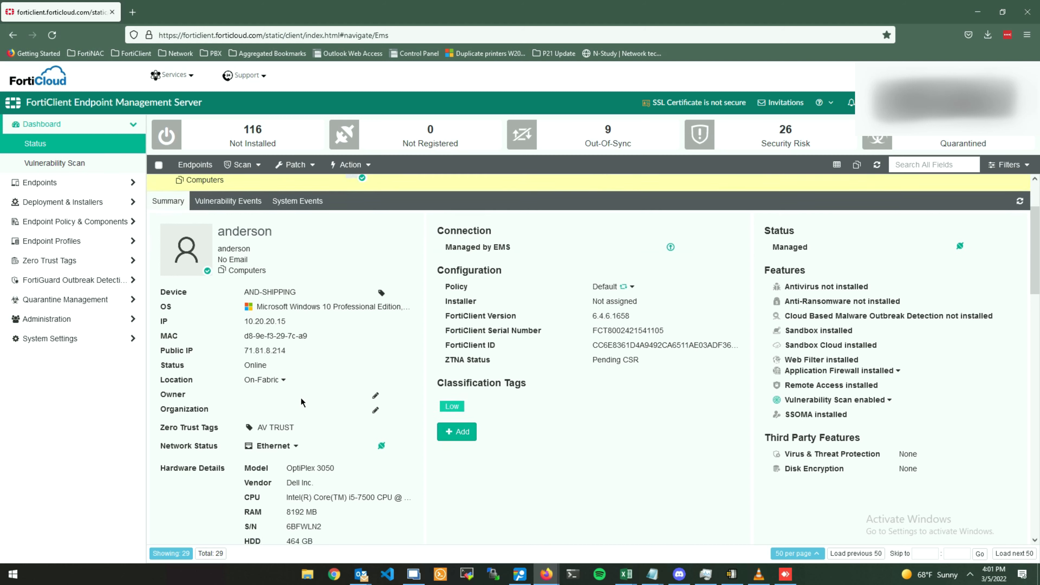
{"action": "left_click", "coordinate": [300, 456]}
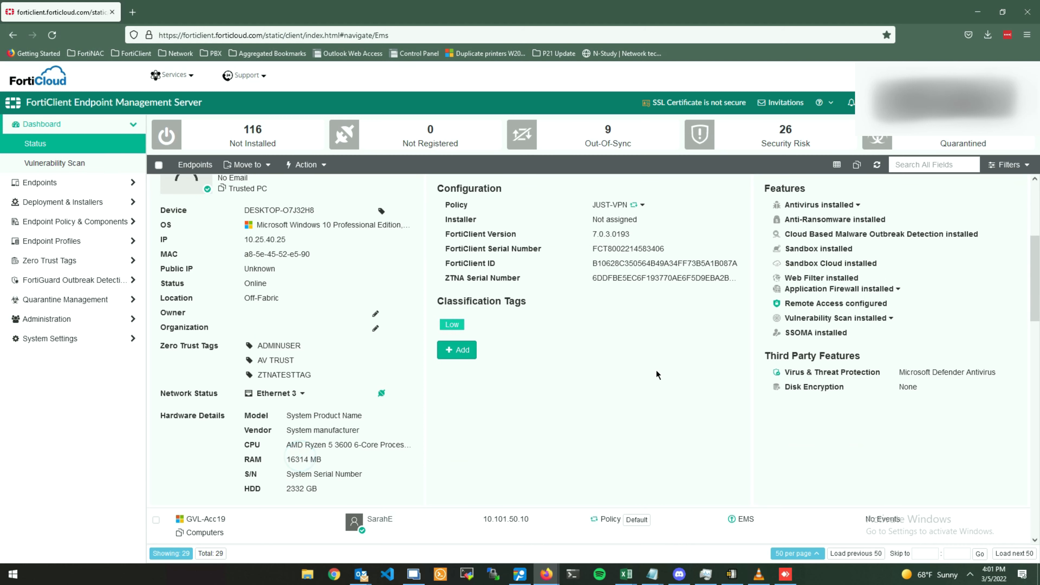
{"action": "left_click_drag", "start_coordinate": [634, 237], "coordinate": [581, 240]}
Log in to the FortiGate at 10.55.0.100 in a new browser tab.
{"action": "left_click", "coordinate": [675, 411]}
{"action": "left_click", "coordinate": [132, 12]}
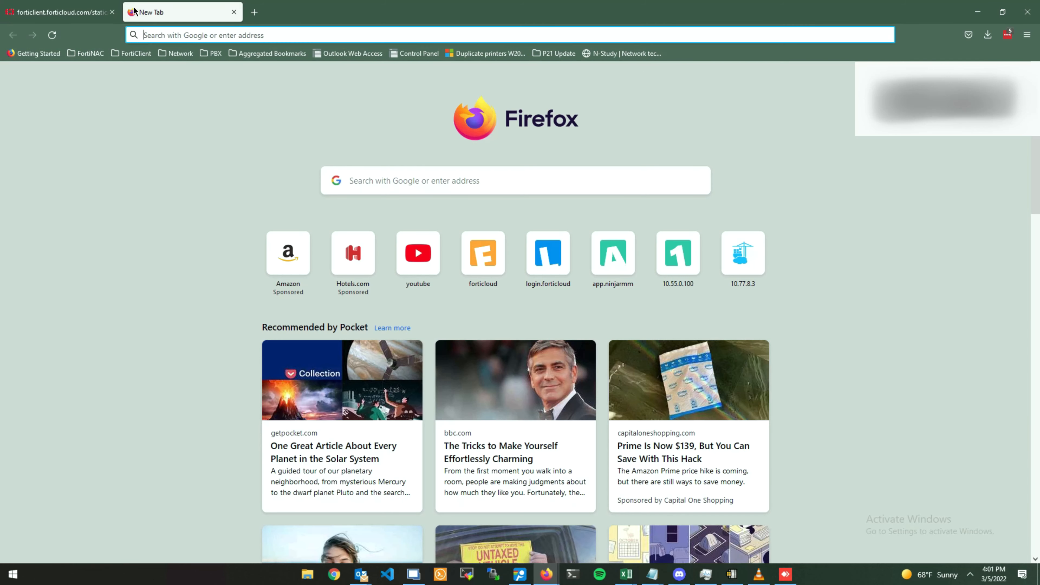
{"action": "type", "text": "10.55.0.100"}
{"action": "key", "text": "Return"}
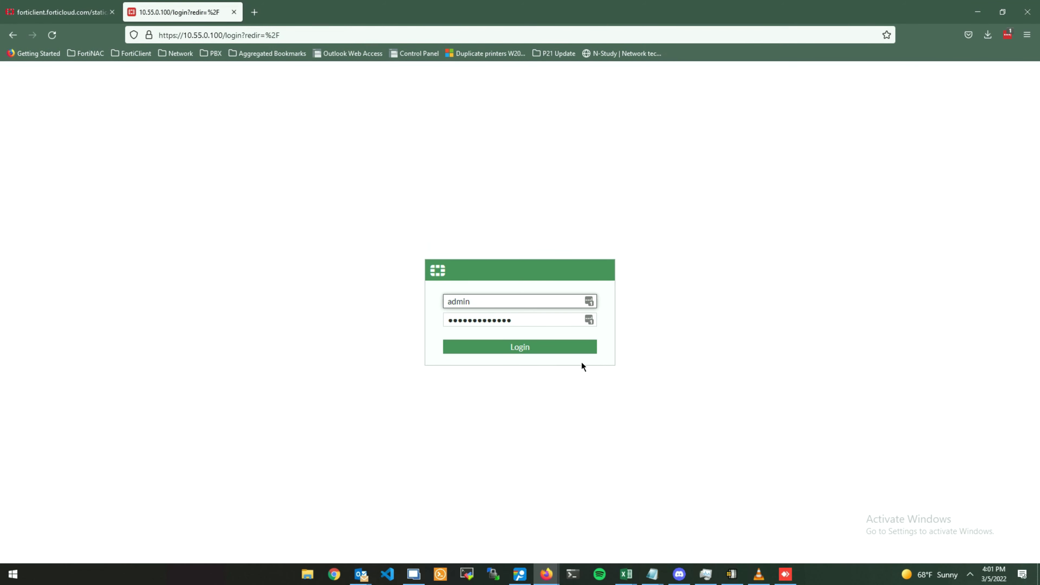
{"action": "left_click", "coordinate": [590, 345]}
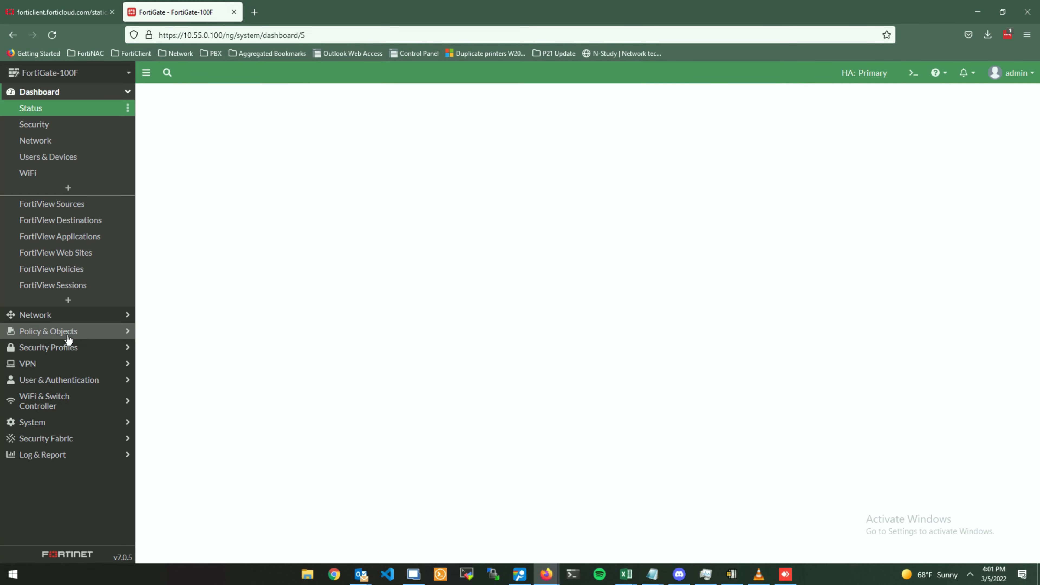
Review the ZTNA_TEST server on port 4443, then the ZTNA tags list.
{"action": "left_click", "coordinate": [67, 339]}
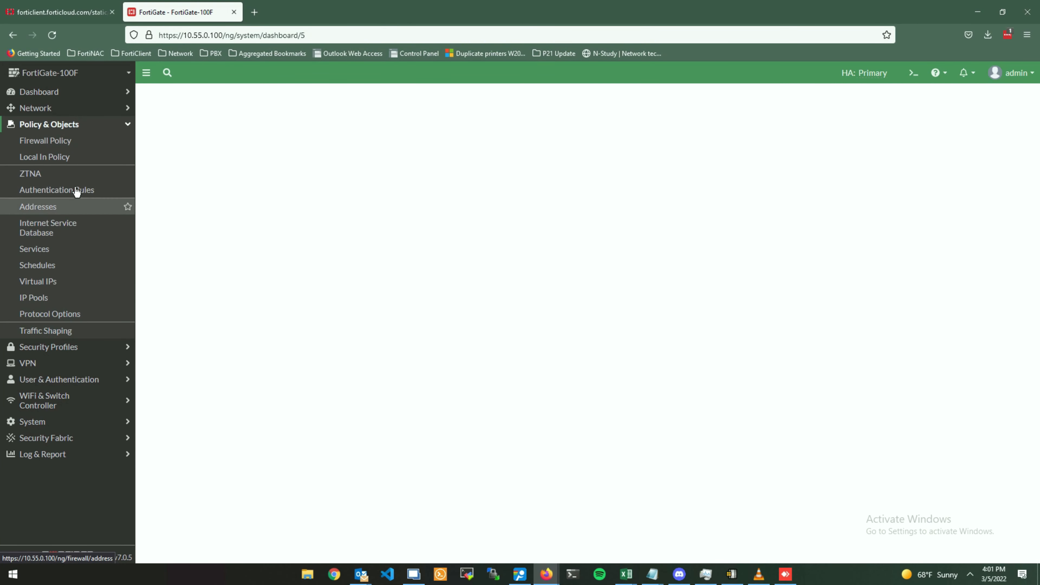
{"action": "left_click", "coordinate": [76, 171]}
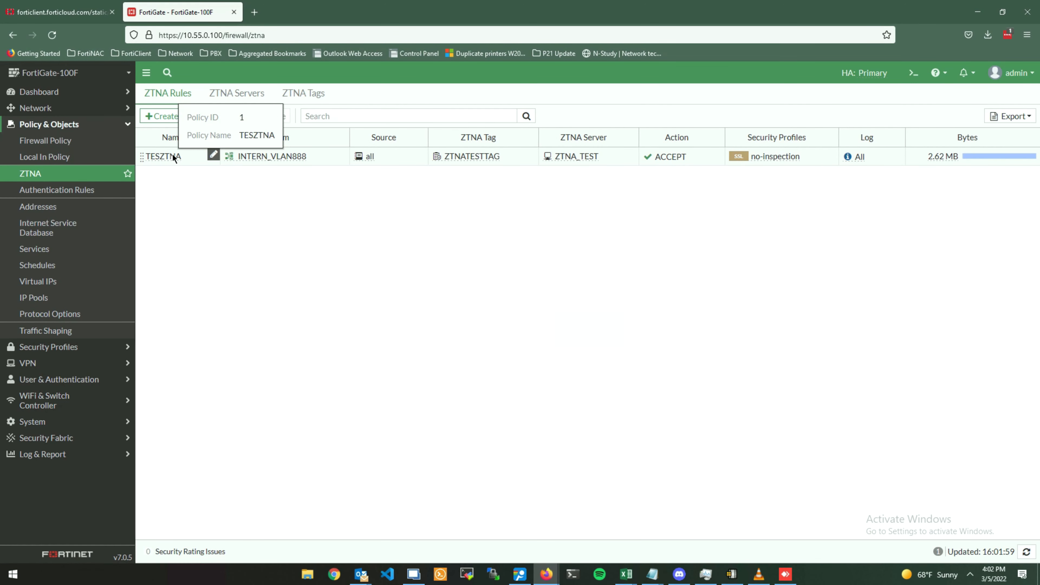
{"action": "left_click", "coordinate": [223, 100]}
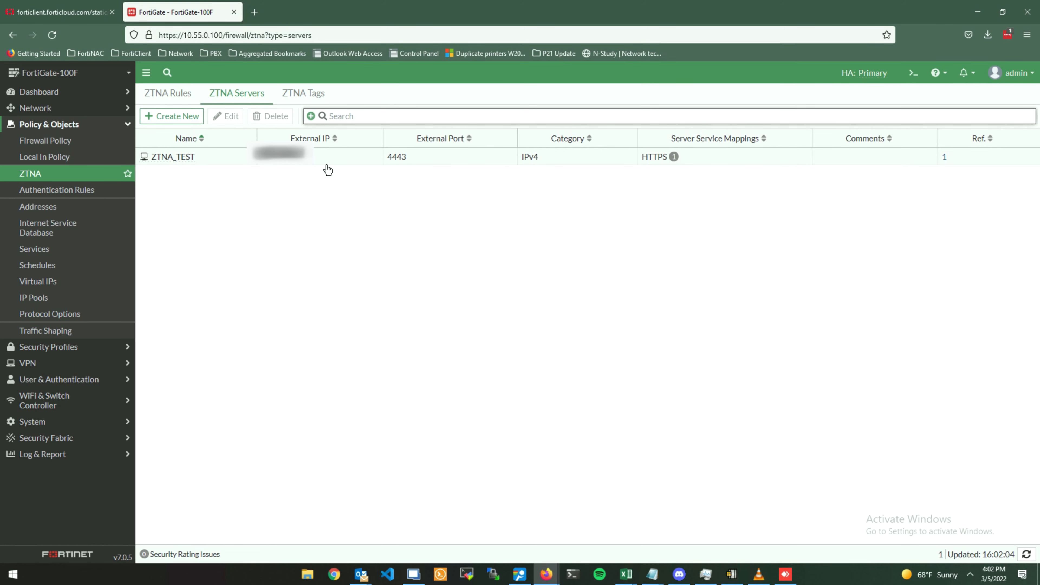
{"action": "left_click", "coordinate": [317, 160]}
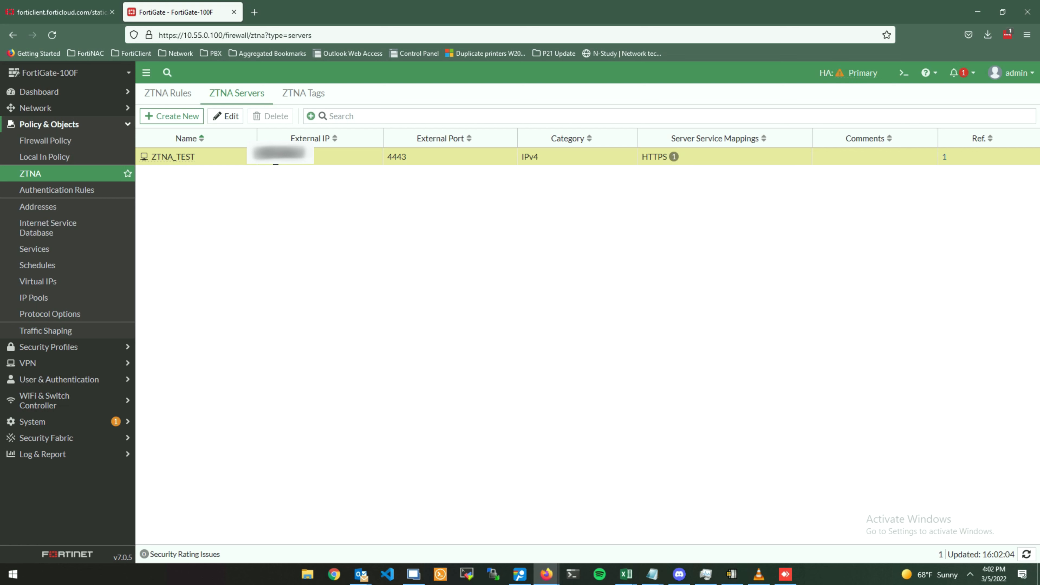
{"action": "left_click", "coordinate": [311, 101]}
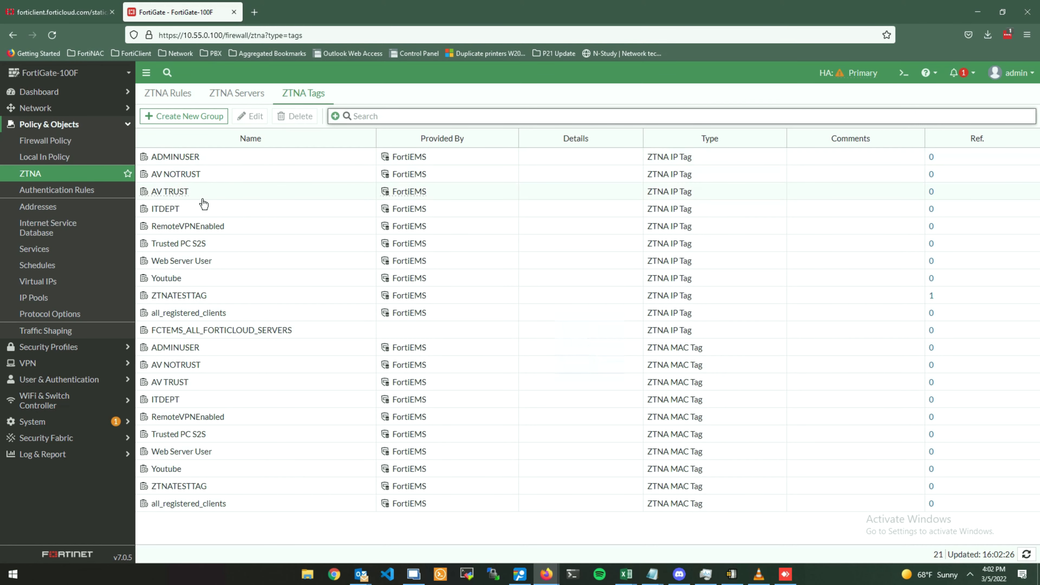
{"action": "left_click", "coordinate": [242, 163]}
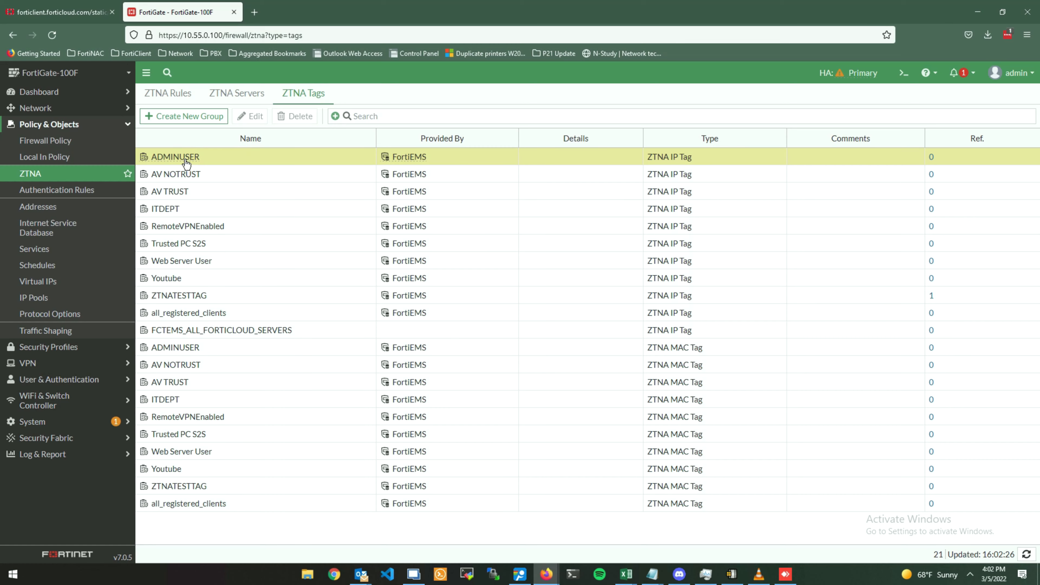
{"action": "mouse_move", "coordinate": [186, 162]}
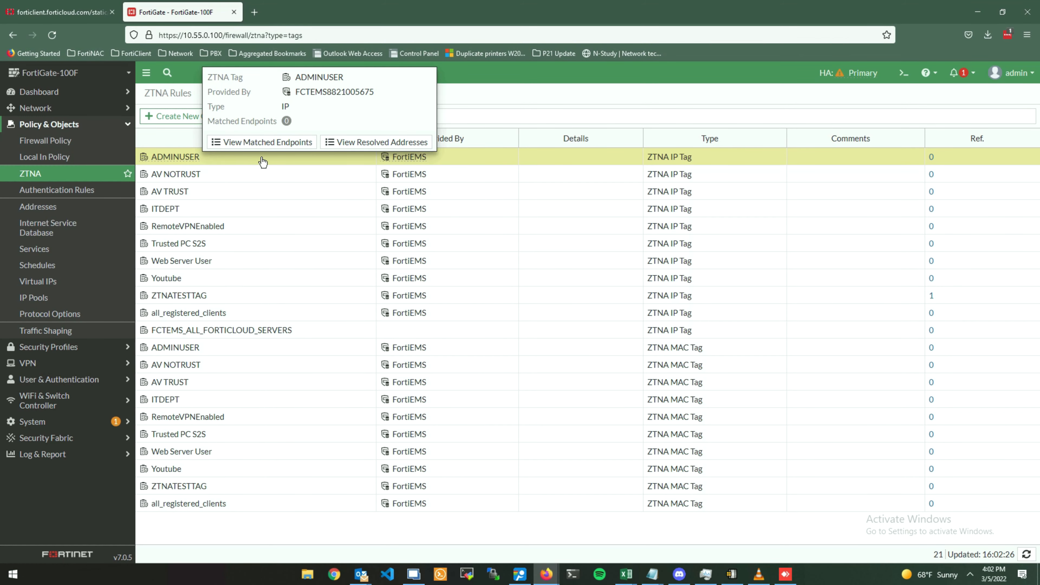
{"action": "left_click", "coordinate": [336, 140]}
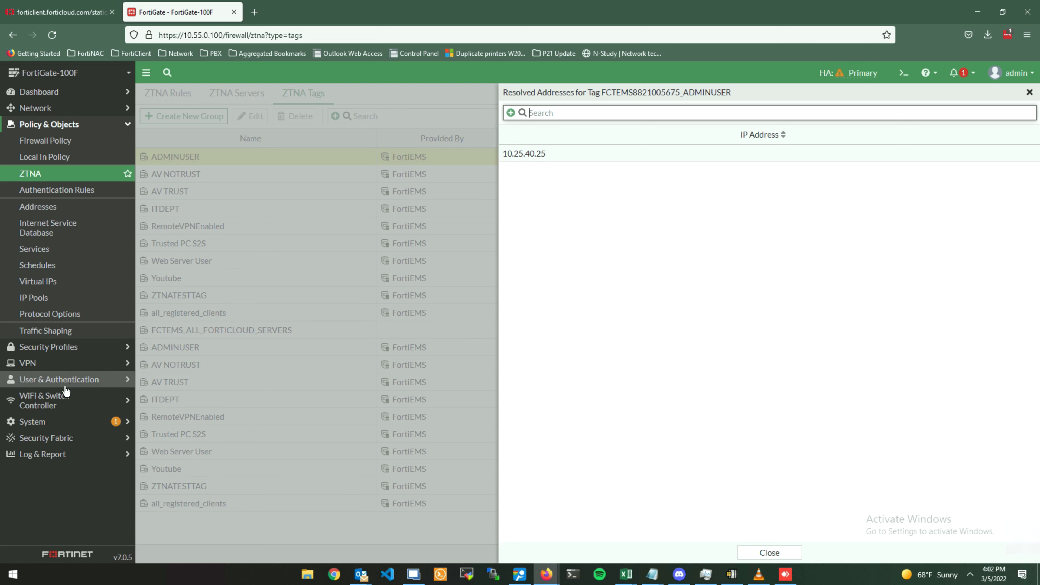
{"action": "left_click", "coordinate": [45, 440]}
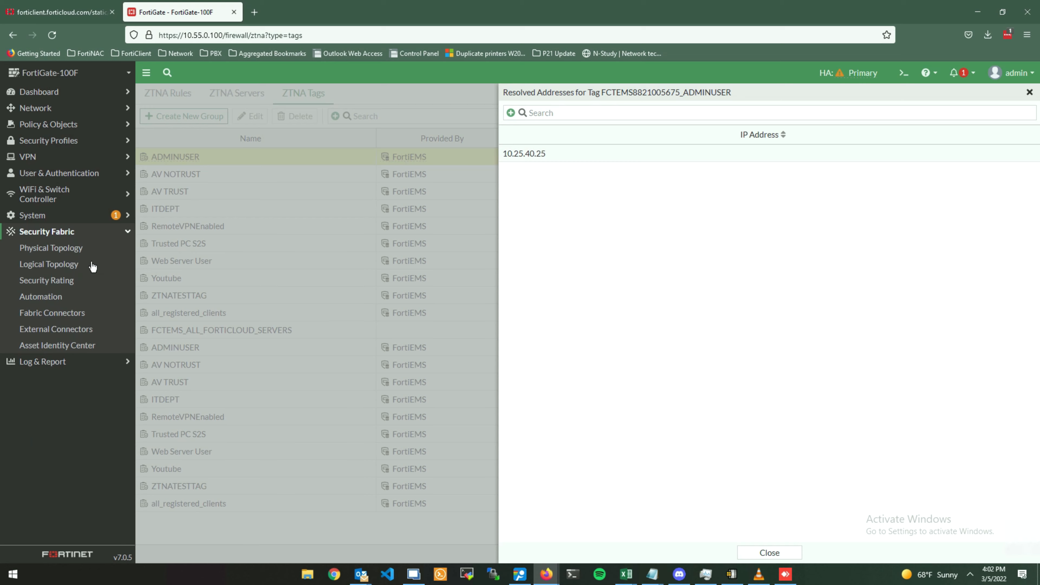
{"action": "left_click", "coordinate": [62, 318]}
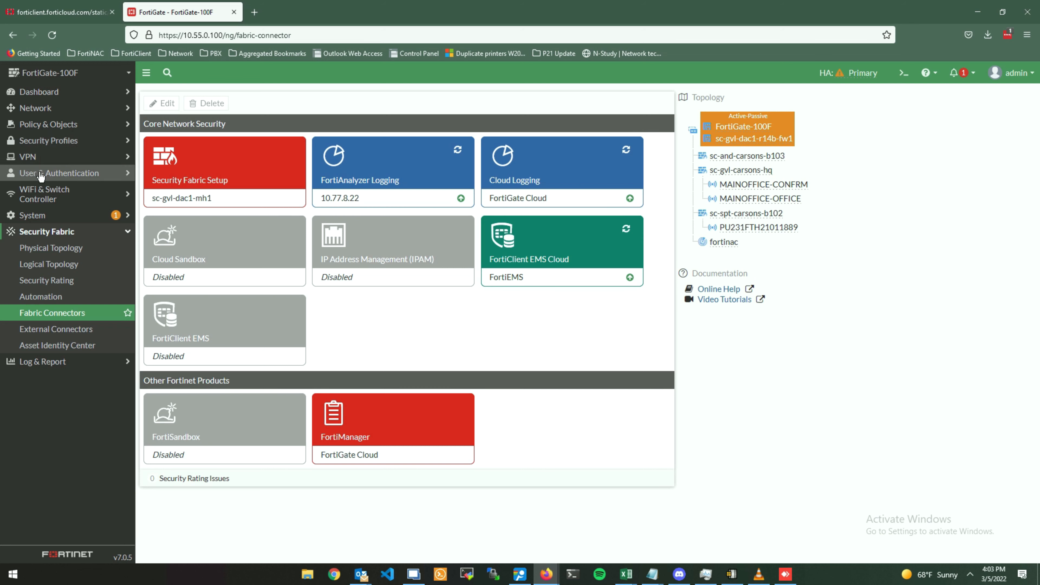
{"action": "left_click", "coordinate": [62, 118]}
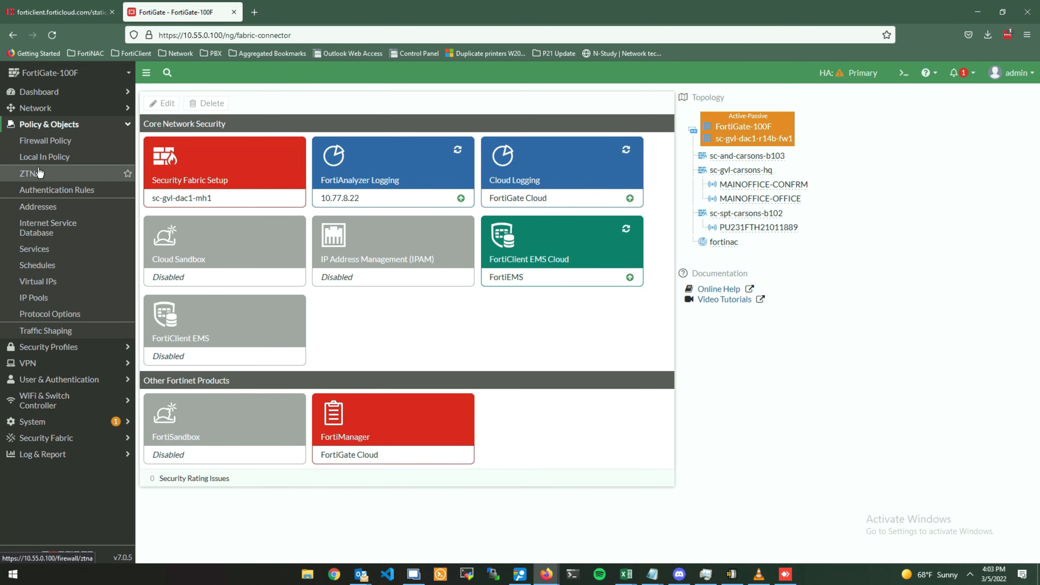
{"action": "left_click", "coordinate": [38, 173]}
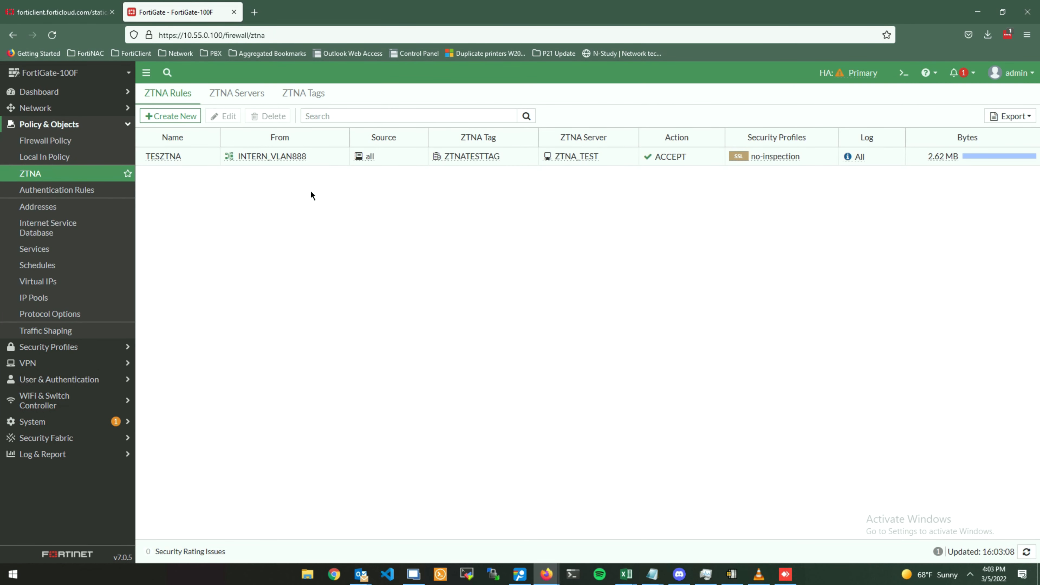
{"action": "left_click", "coordinate": [218, 92]}
Create a new ZTNA server named FORTIGATEPROXY on external interface INTERN_VLAN888.
{"action": "left_click", "coordinate": [186, 115]}
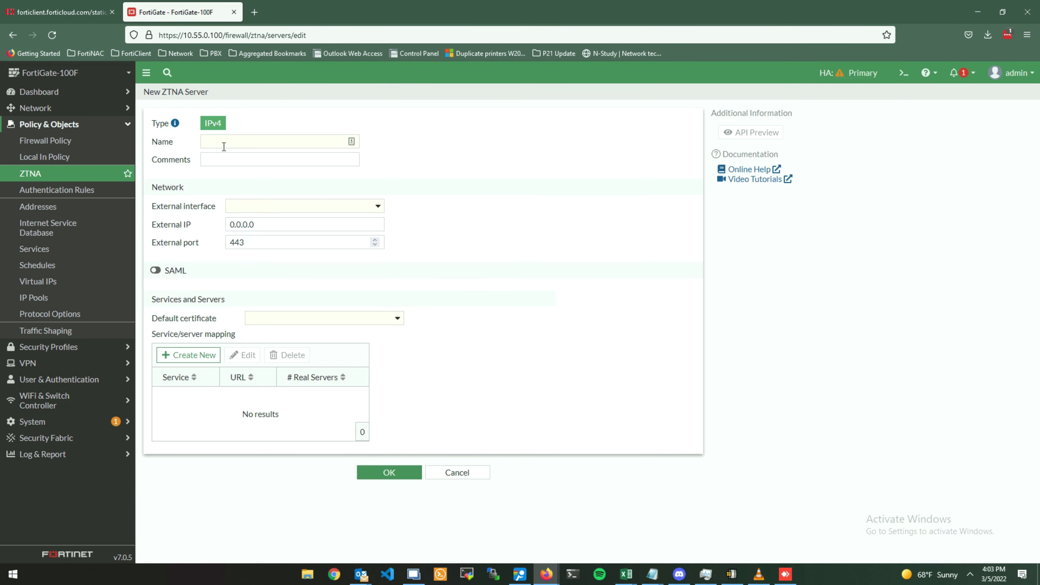
{"action": "left_click", "coordinate": [234, 145]}
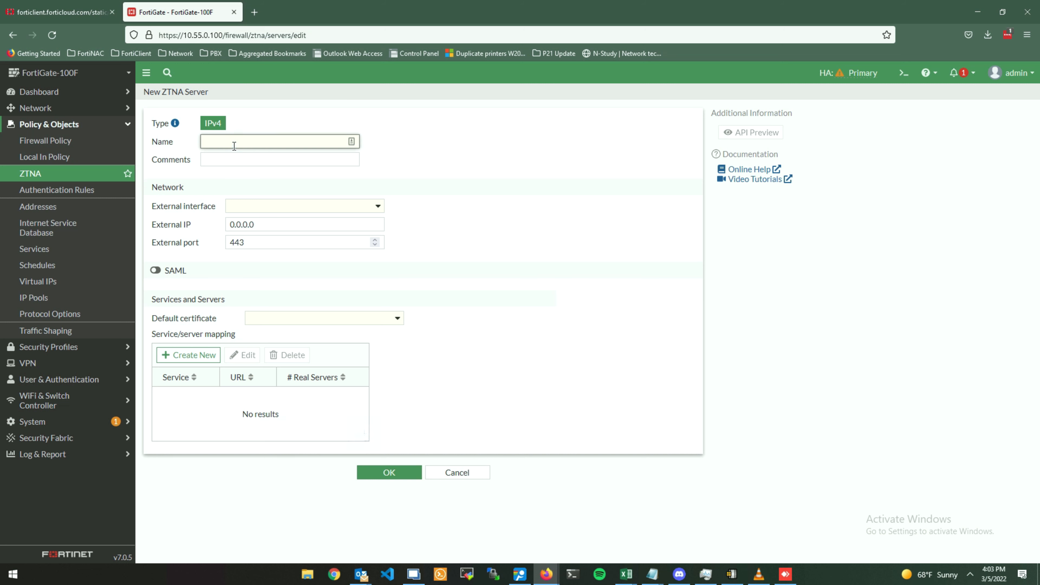
{"action": "type", "text": "FORTIGATEPROXY"}
{"action": "left_click", "coordinate": [236, 207]}
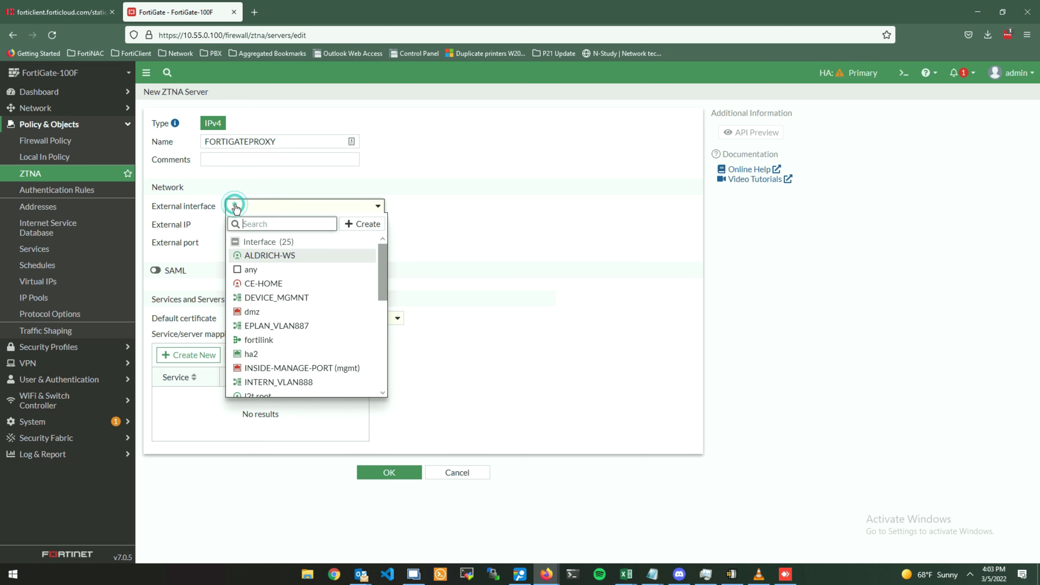
{"action": "left_click_drag", "start_coordinate": [218, 207], "coordinate": [145, 214]}
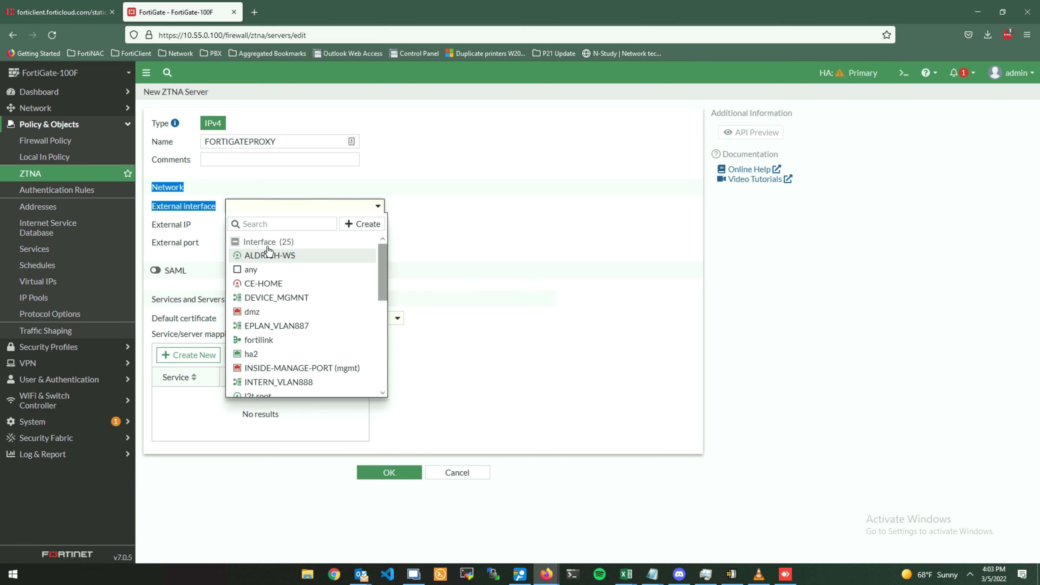
{"action": "mouse_move", "coordinate": [273, 328]}
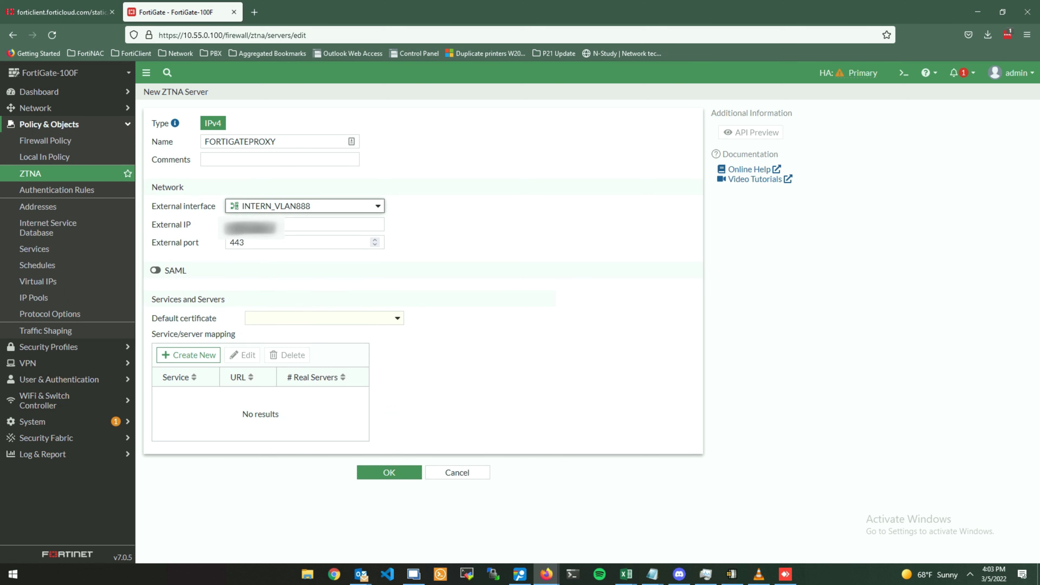
{"action": "left_click_drag", "start_coordinate": [284, 221], "coordinate": [158, 222]}
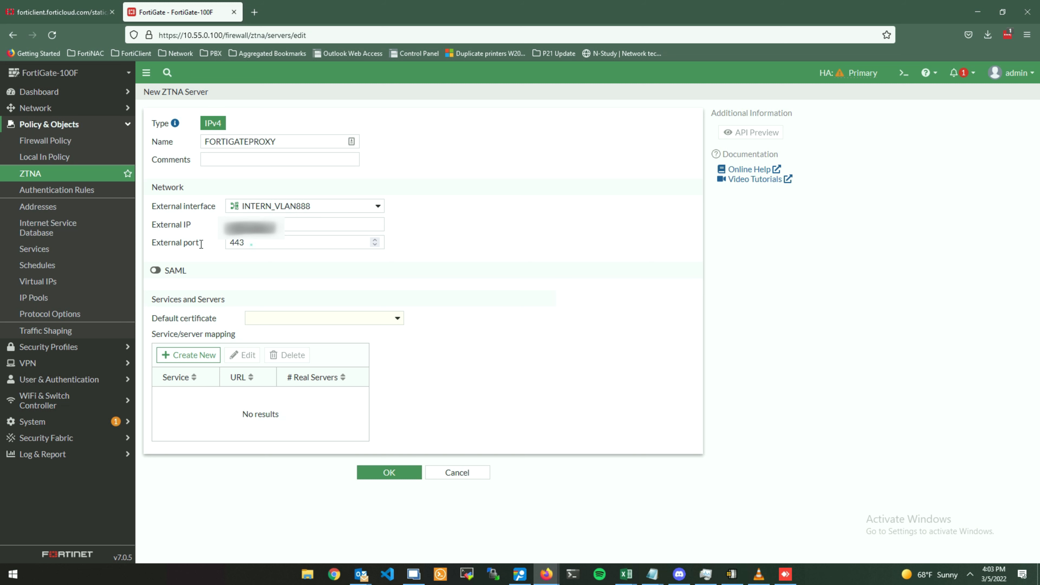
Change the server's external port from 443 to 8888.
{"action": "double_click", "coordinate": [252, 245]}
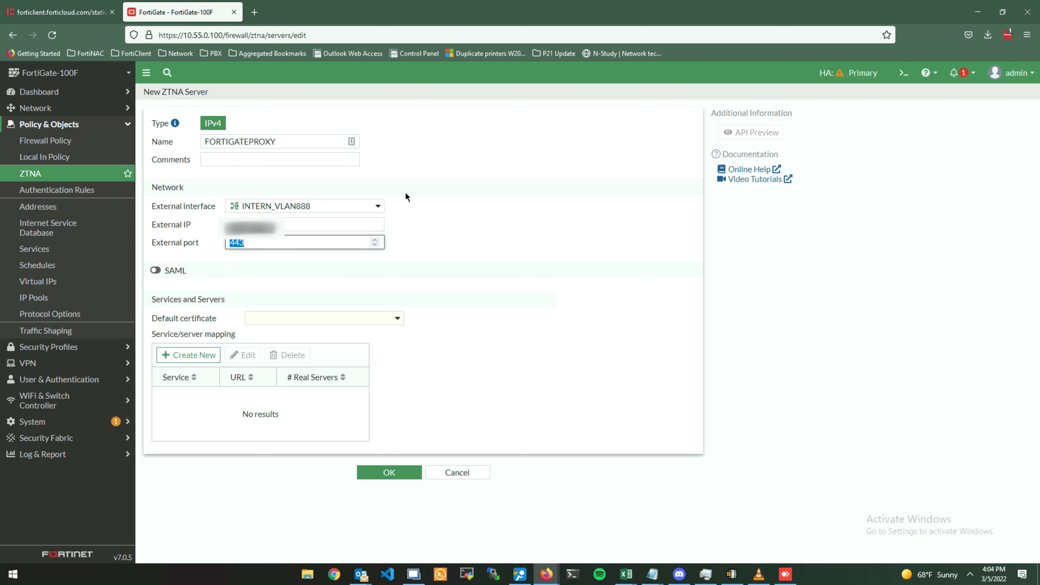
{"action": "key", "text": "BackSpace"}
{"action": "type", "text": "8888"}
{"action": "left_click", "coordinate": [256, 112]}
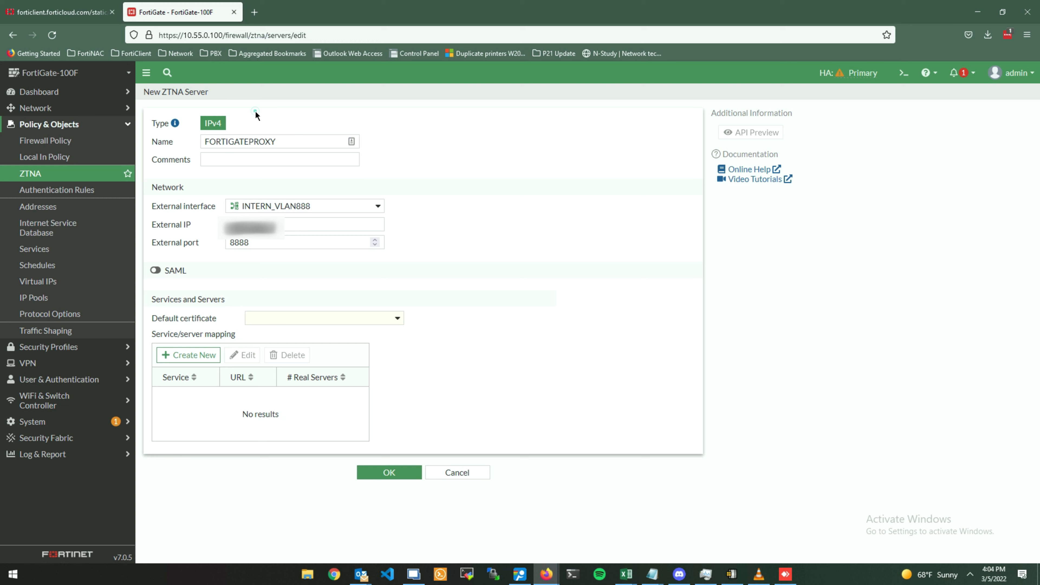
{"action": "left_click", "coordinate": [264, 242]}
{"action": "double_click", "coordinate": [239, 245]}
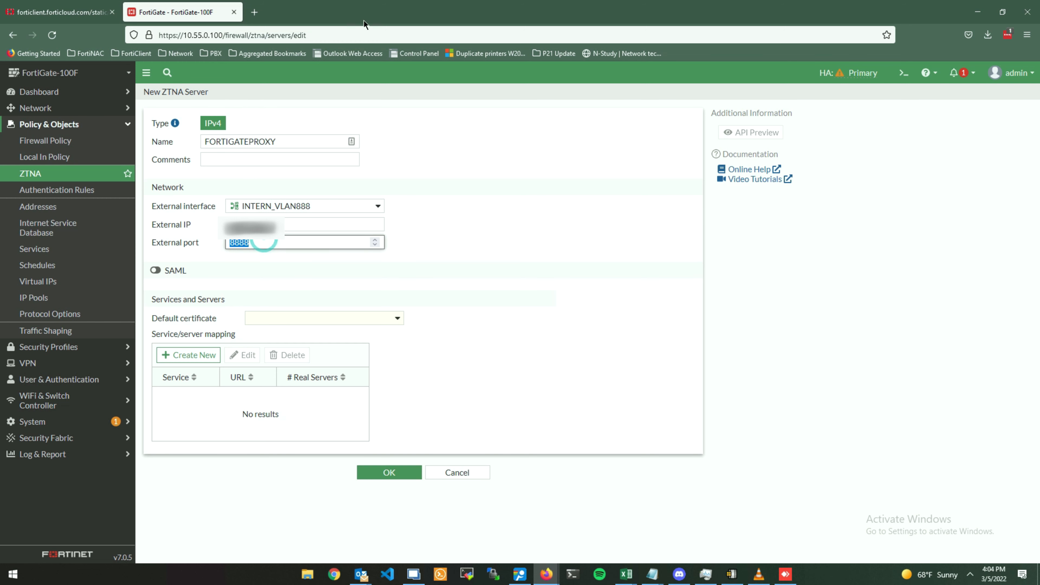
{"action": "left_click_drag", "start_coordinate": [175, 36], "coordinate": [166, 38]}
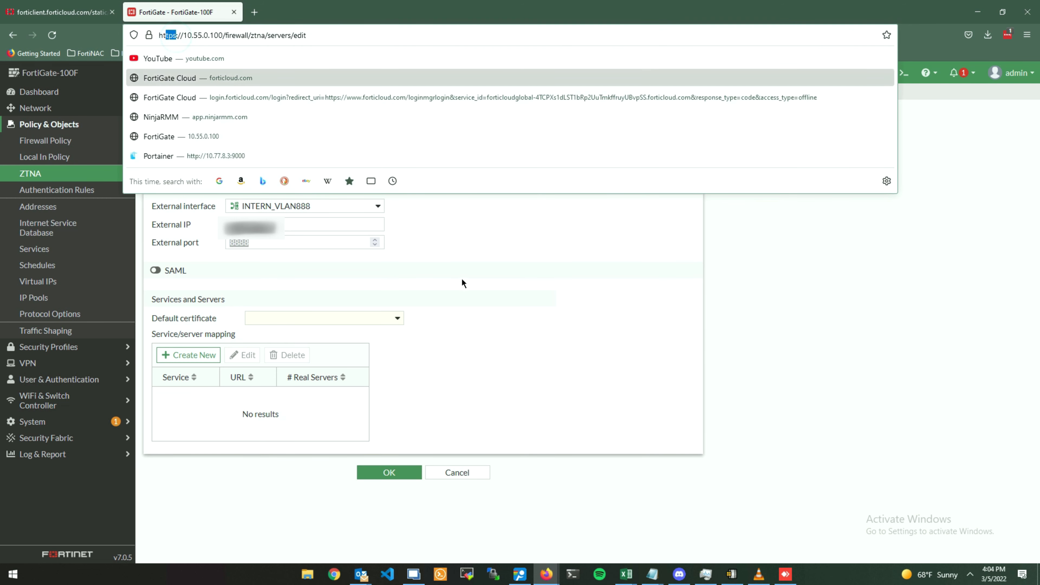
{"action": "left_click", "coordinate": [573, 334]}
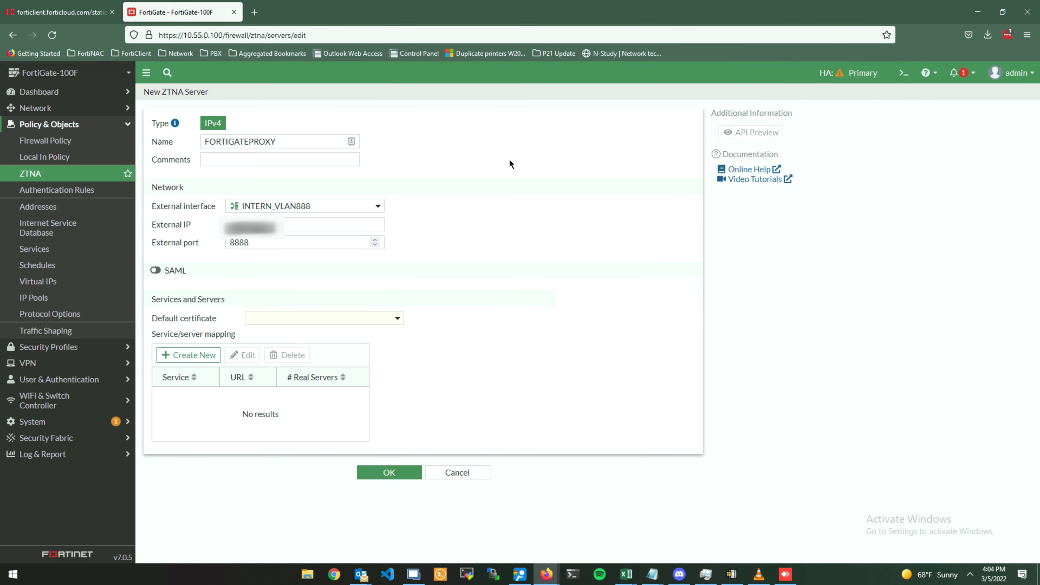
{"action": "double_click", "coordinate": [252, 242]}
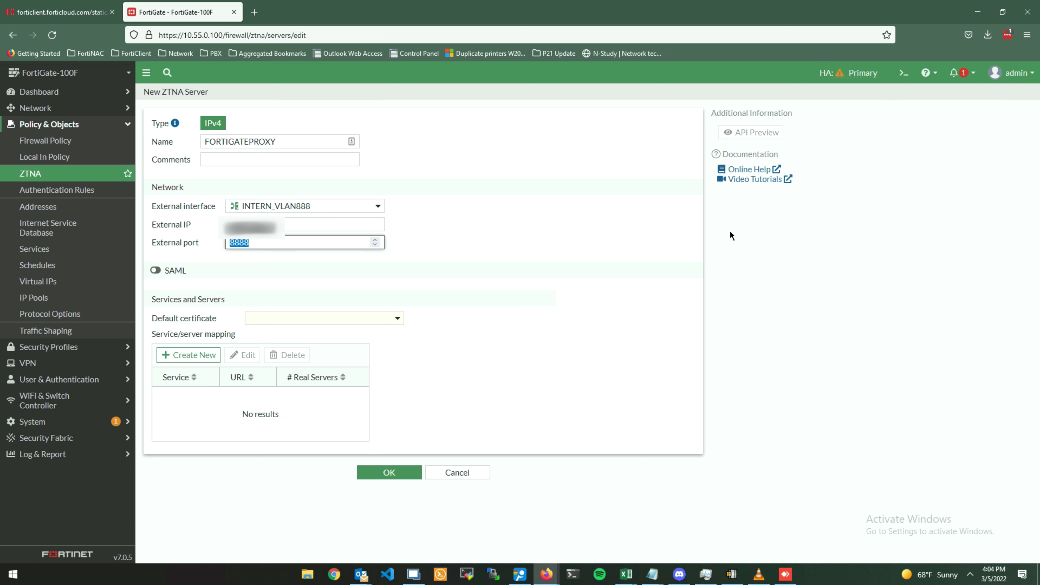
Use Fortinet_SSL as the default certificate and start a new service/server mapping.
{"action": "left_click", "coordinate": [365, 319]}
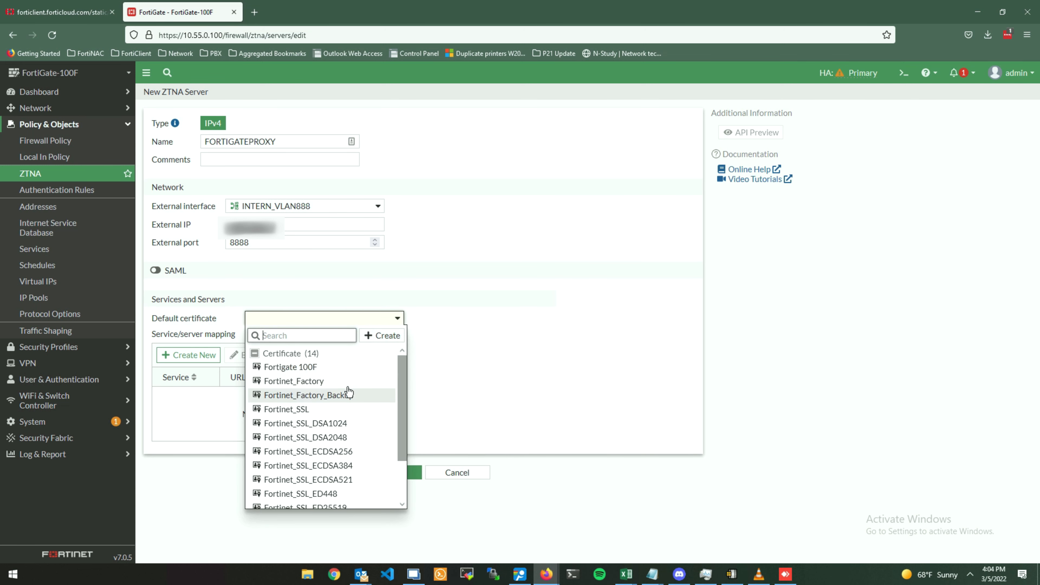
{"action": "left_click", "coordinate": [339, 408]}
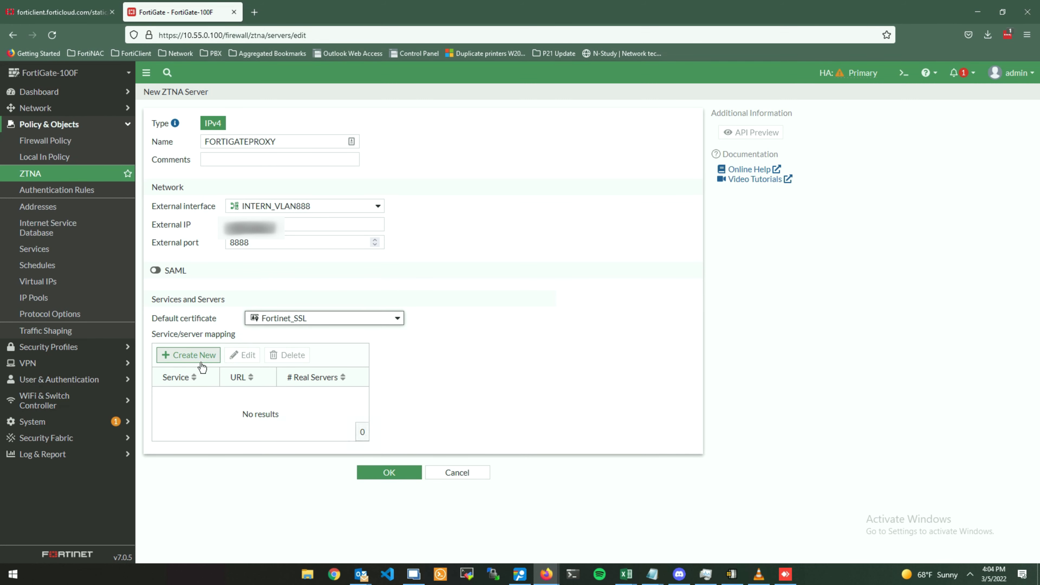
{"action": "left_click", "coordinate": [197, 356]}
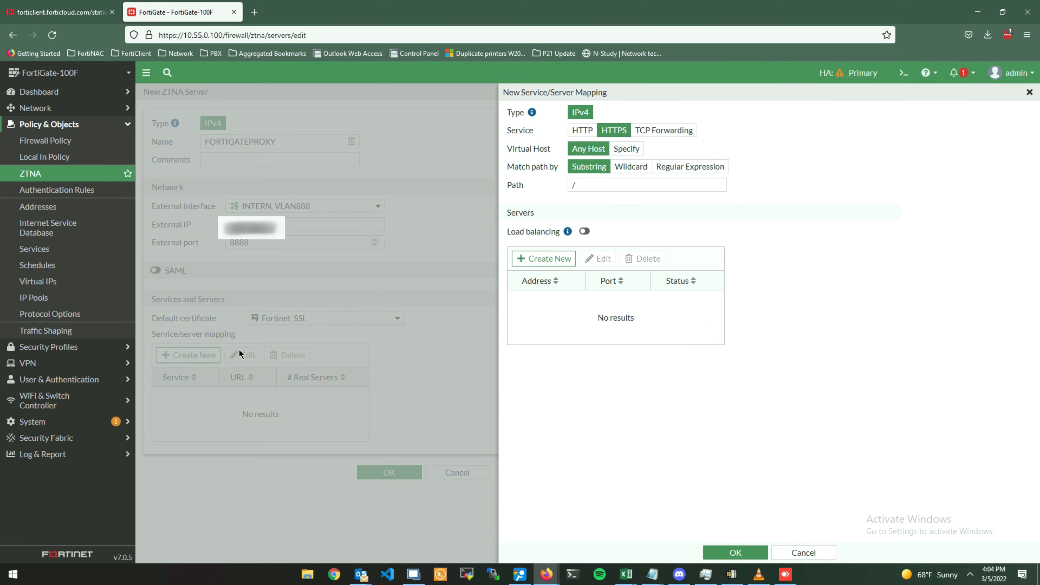
Search Google for 'fortinet ztna setup' and open Fortinet's Basic ZTNA configuration guide.
{"action": "left_click", "coordinate": [254, 15]}
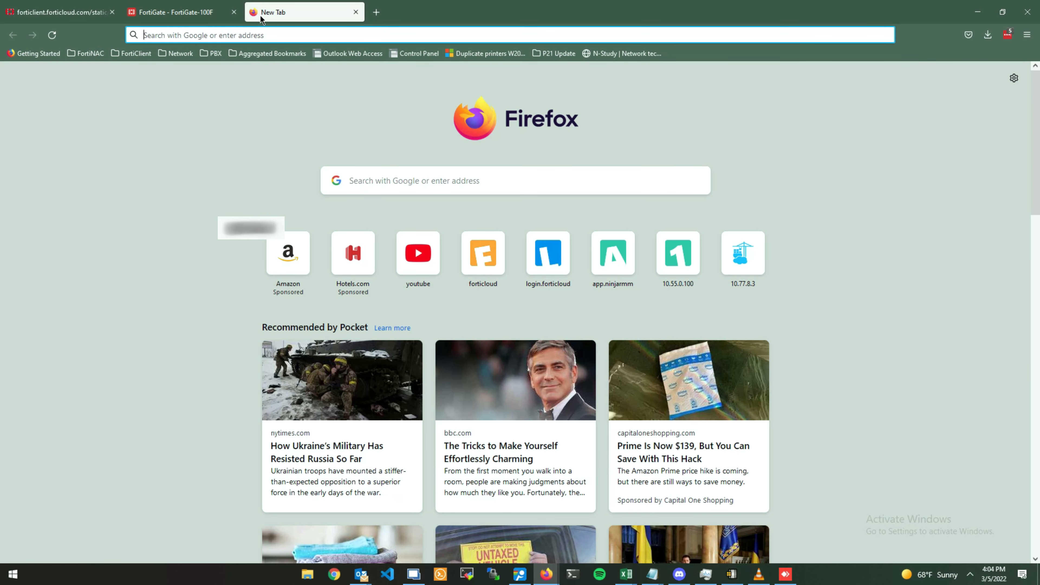
{"action": "type", "text": "fortinet zt"}
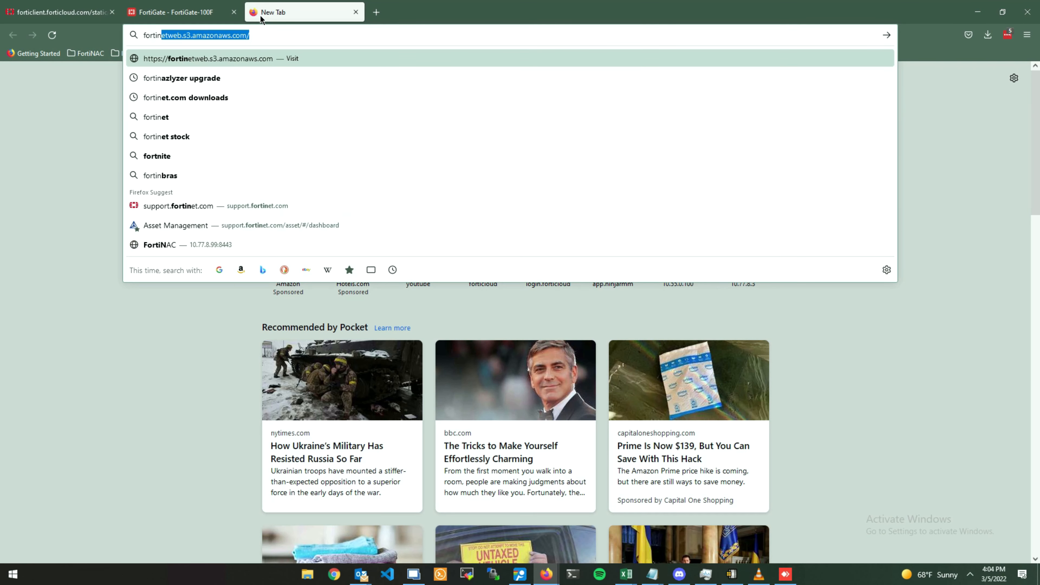
{"action": "type", "text": "na"}
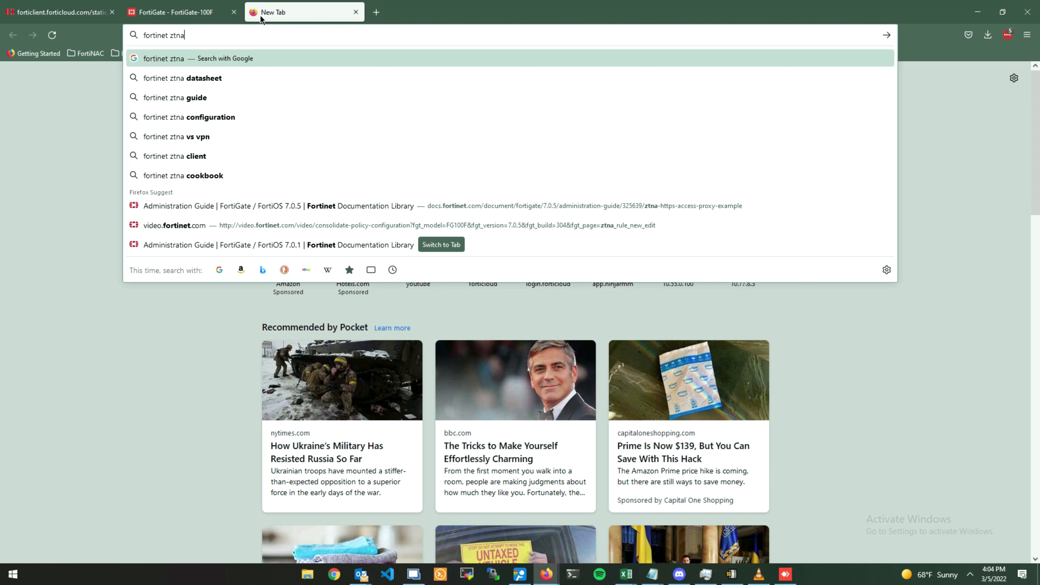
{"action": "type", "text": " setup"}
{"action": "key", "text": "Return"}
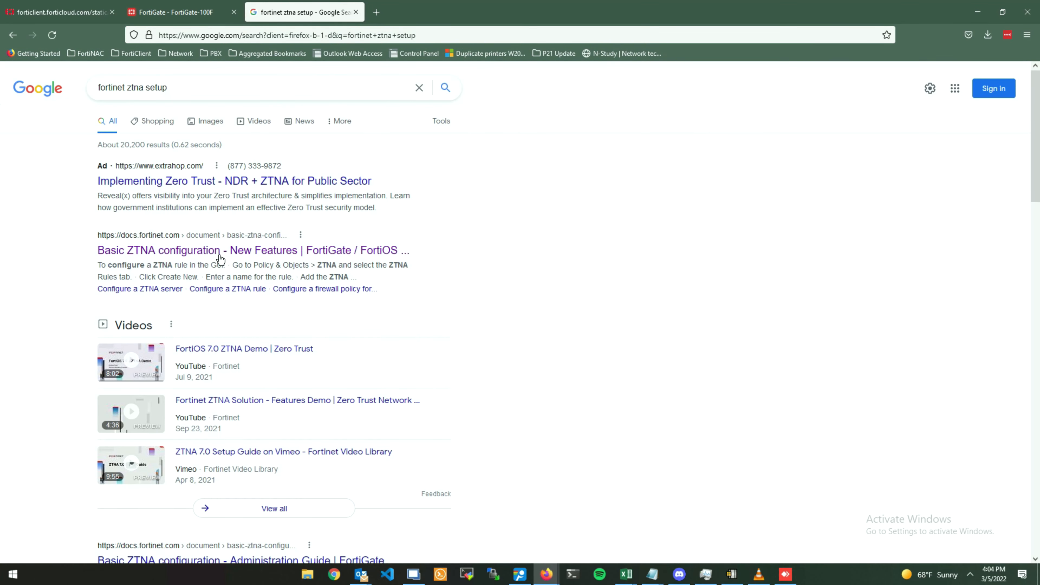
{"action": "left_click", "coordinate": [219, 255]}
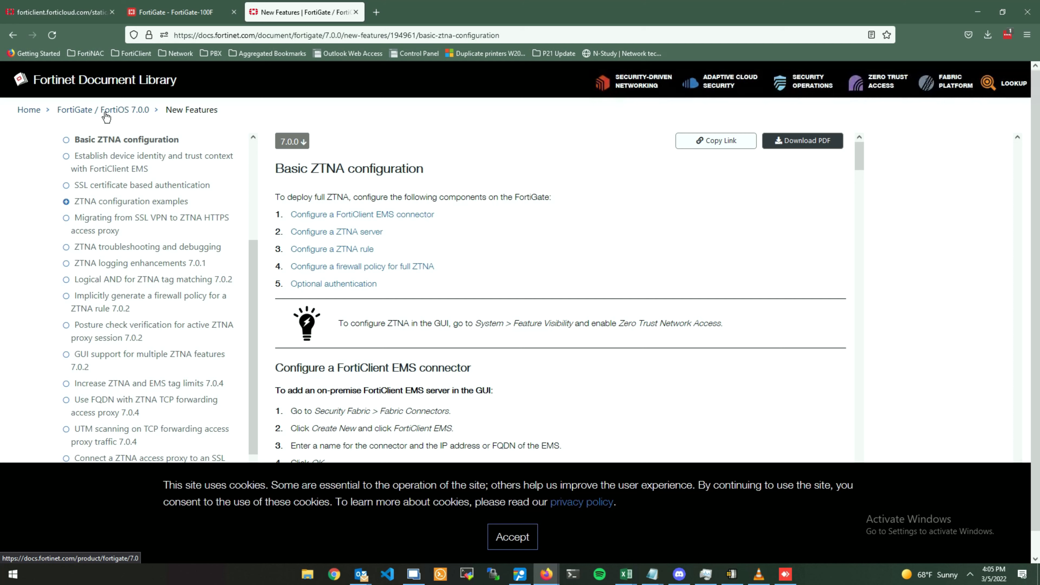
Search the FortiOS 7.0.5 Administration Guide for 'ztna', then return to the FortiGate tab.
{"action": "left_click", "coordinate": [106, 116]}
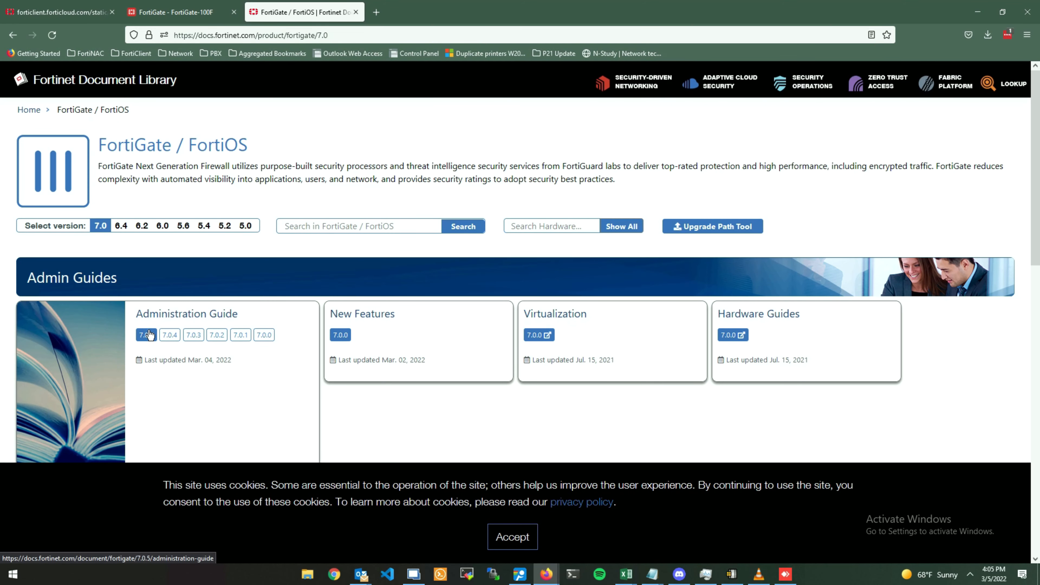
{"action": "left_click", "coordinate": [148, 335]}
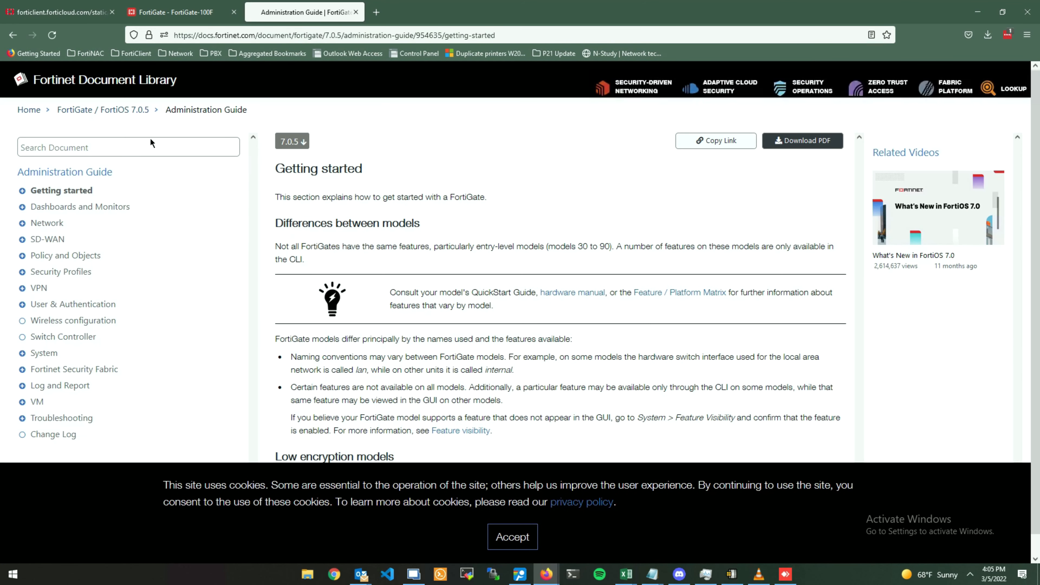
{"action": "left_click", "coordinate": [138, 156]}
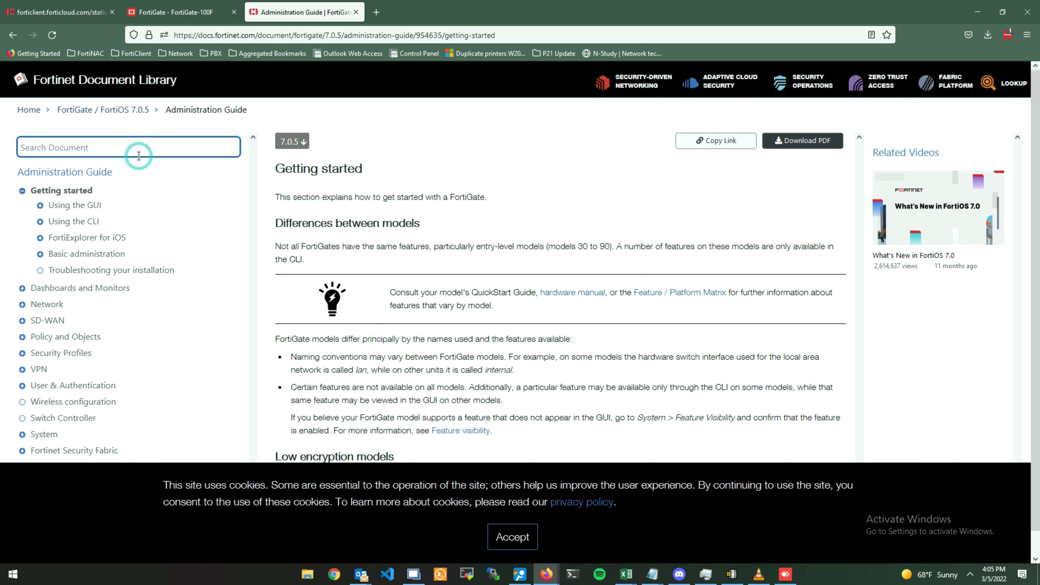
{"action": "type", "text": "ztna"}
{"action": "key", "text": "Return"}
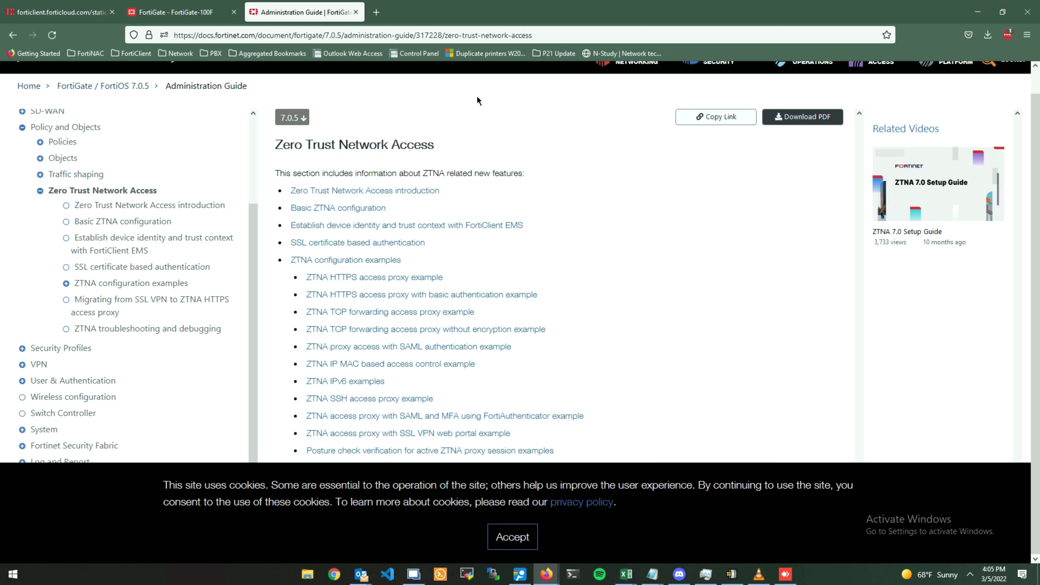
{"action": "key", "text": "ctrl+shift+Tab"}
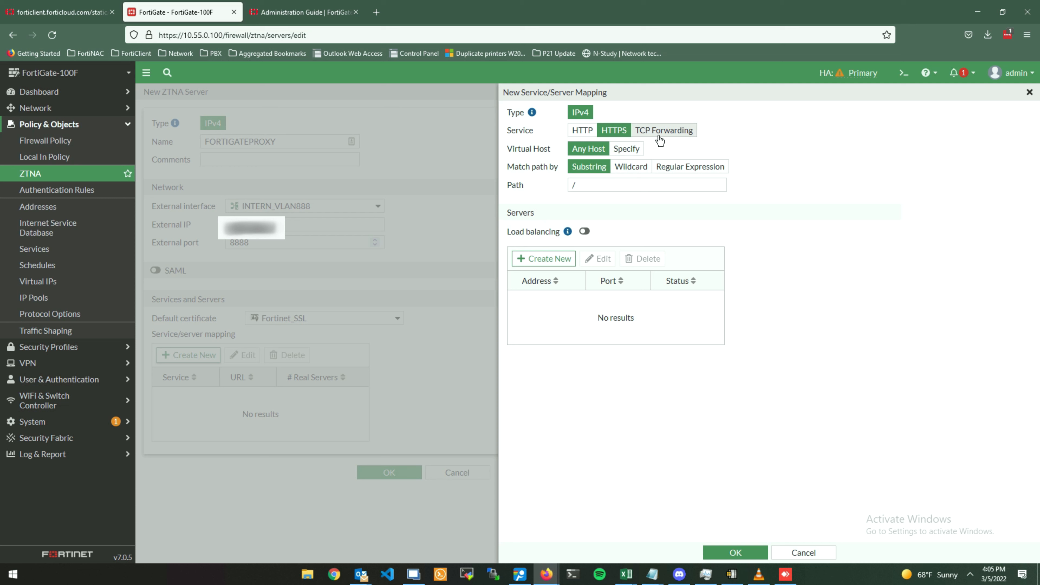
Try a specific virtual host, then leave the mapping on Any Host.
{"action": "left_click", "coordinate": [625, 153]}
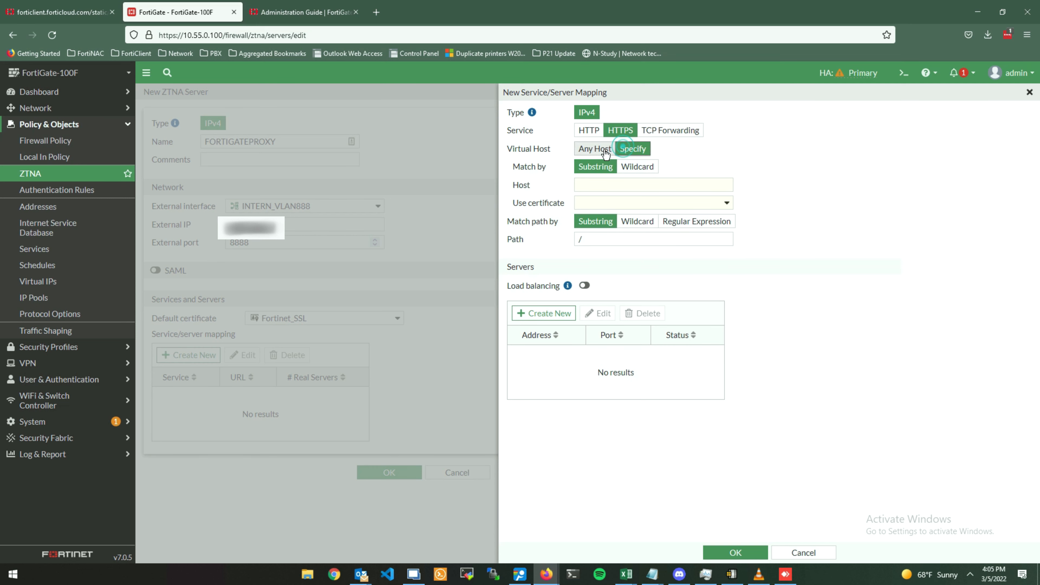
{"action": "left_click", "coordinate": [606, 153]}
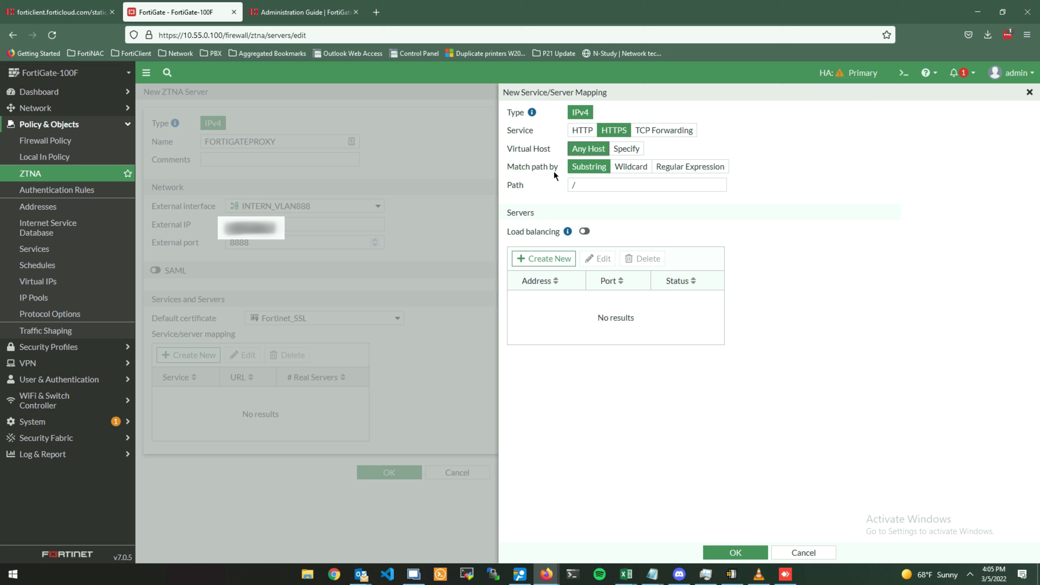
{"action": "left_click_drag", "start_coordinate": [553, 171], "coordinate": [504, 171]}
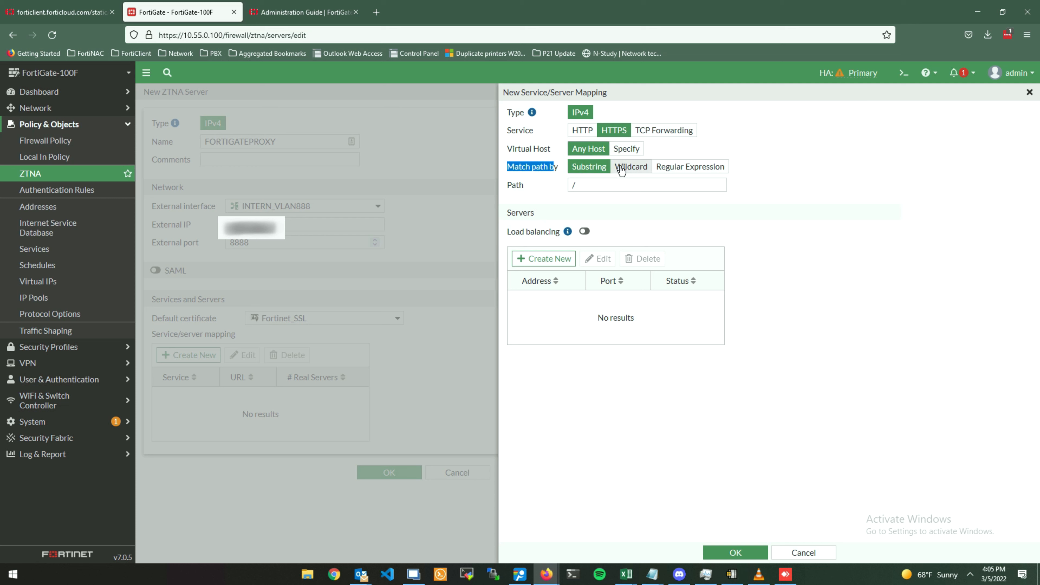
{"action": "left_click", "coordinate": [627, 152]}
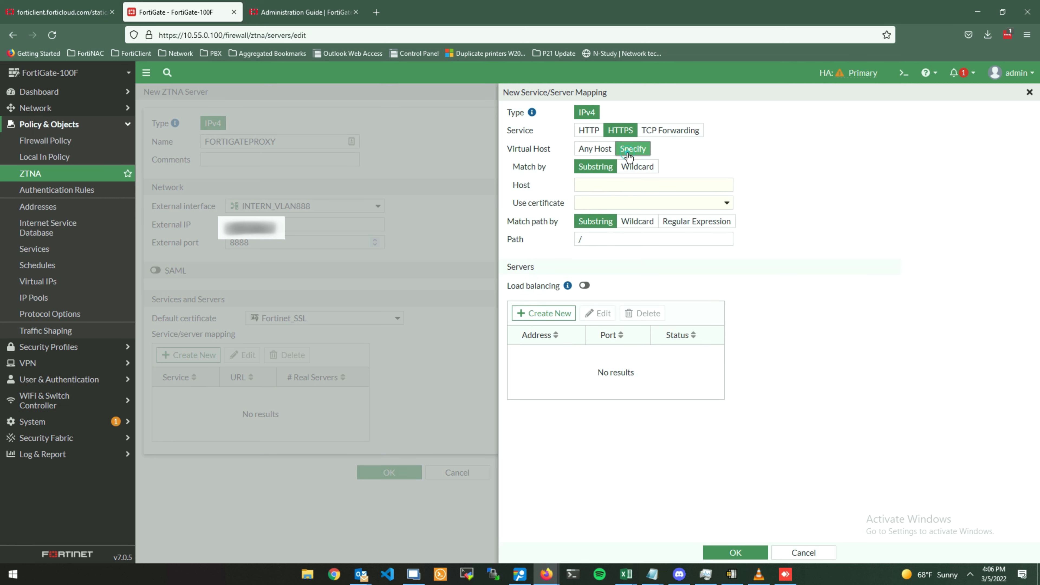
{"action": "left_click", "coordinate": [610, 186]}
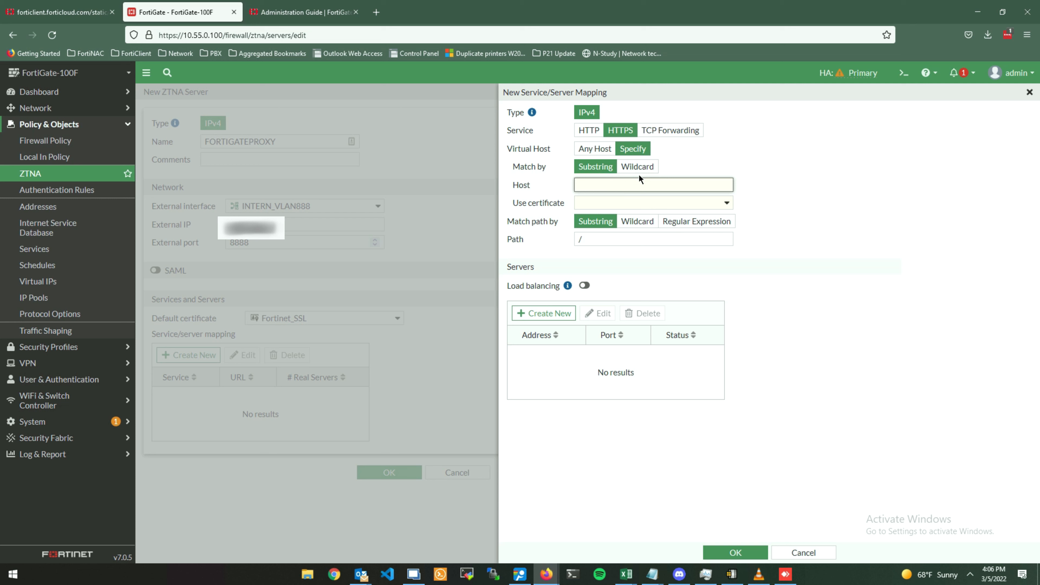
{"action": "left_click", "coordinate": [593, 150]}
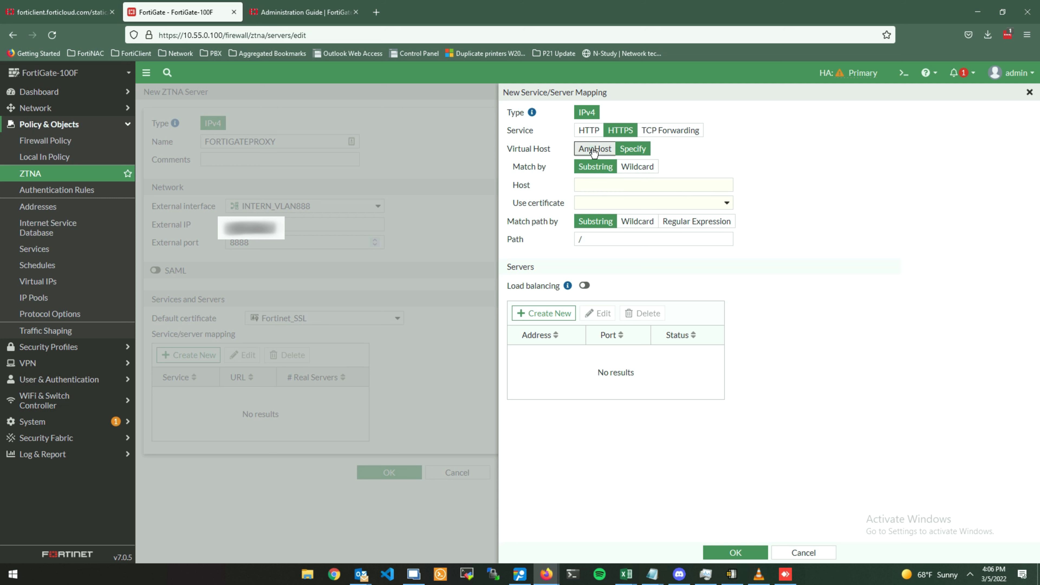
Set substring path matching with path /firewall1 and begin adding a real server.
{"action": "left_click", "coordinate": [623, 189]}
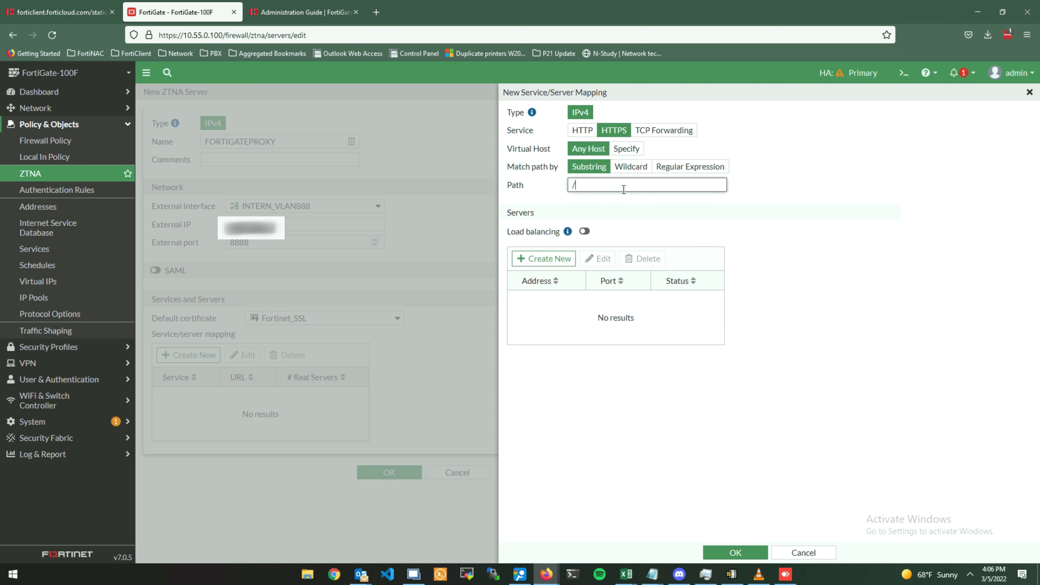
{"action": "left_click", "coordinate": [633, 171]}
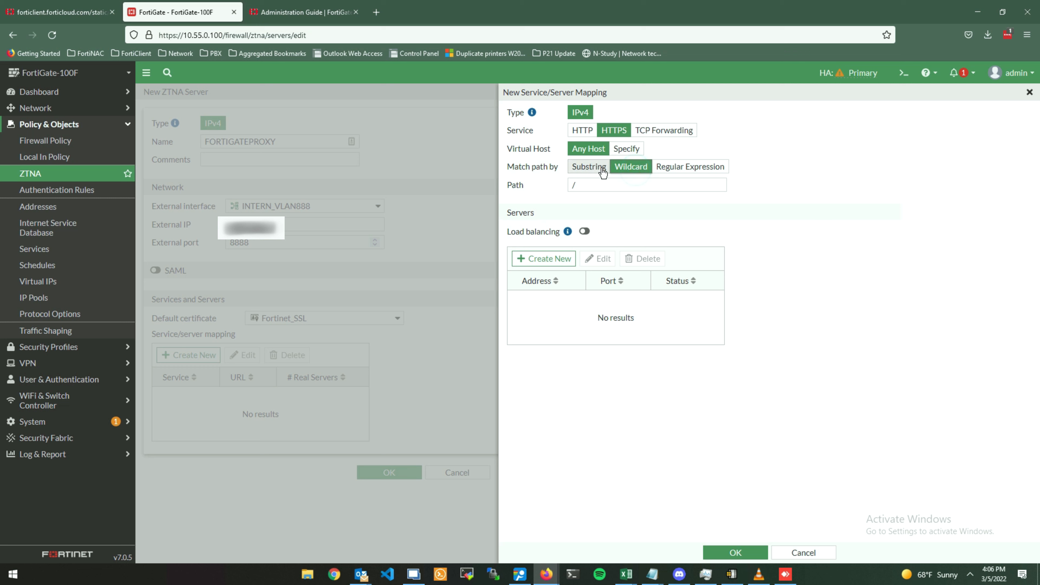
{"action": "left_click", "coordinate": [595, 167]}
{"action": "left_click", "coordinate": [598, 183]}
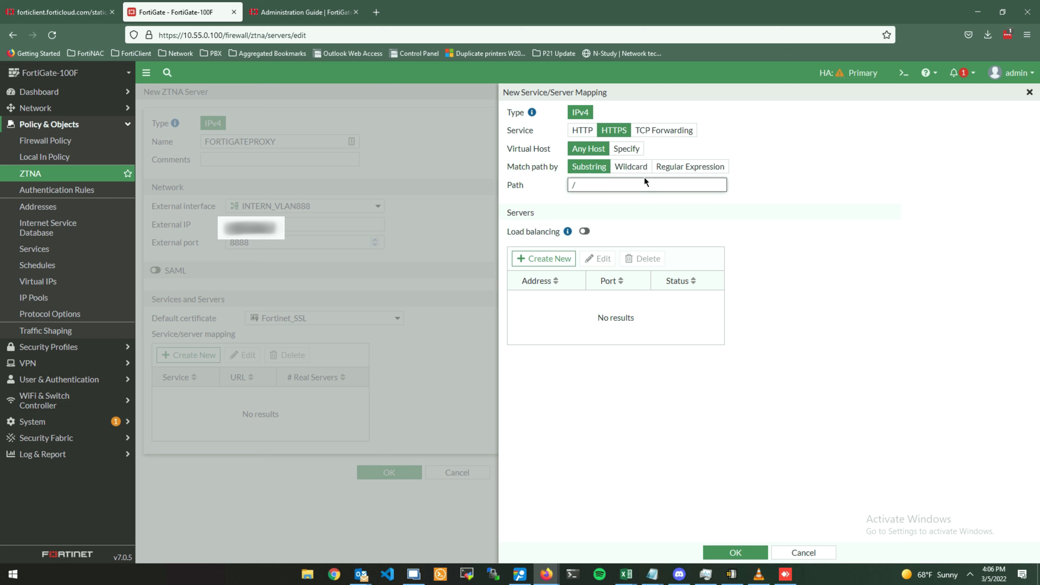
{"action": "type", "text": "firewall1"}
{"action": "left_click_drag", "start_coordinate": [633, 191], "coordinate": [531, 198]}
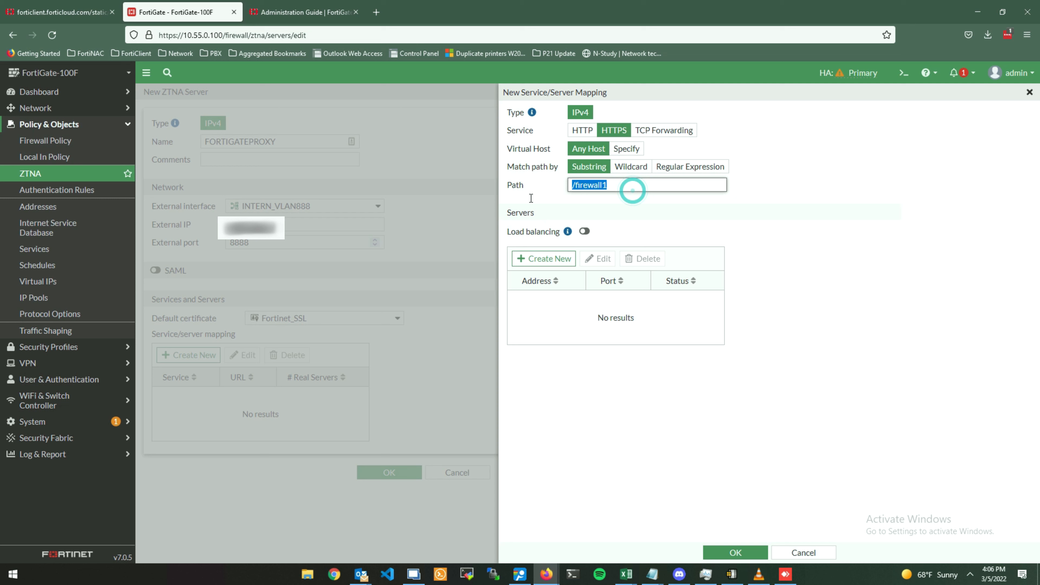
{"action": "left_click", "coordinate": [531, 199]}
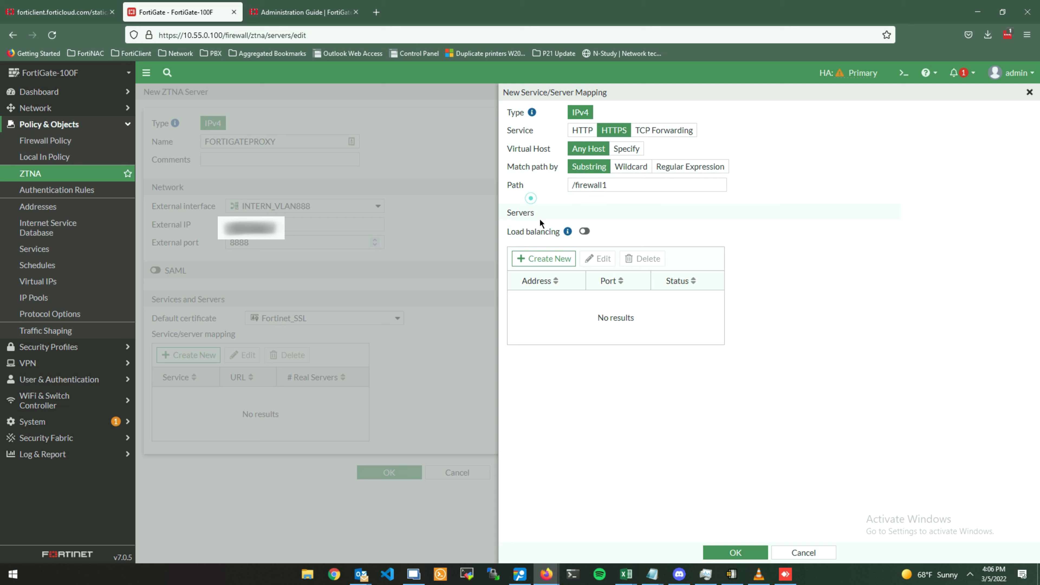
{"action": "left_click", "coordinate": [549, 263]}
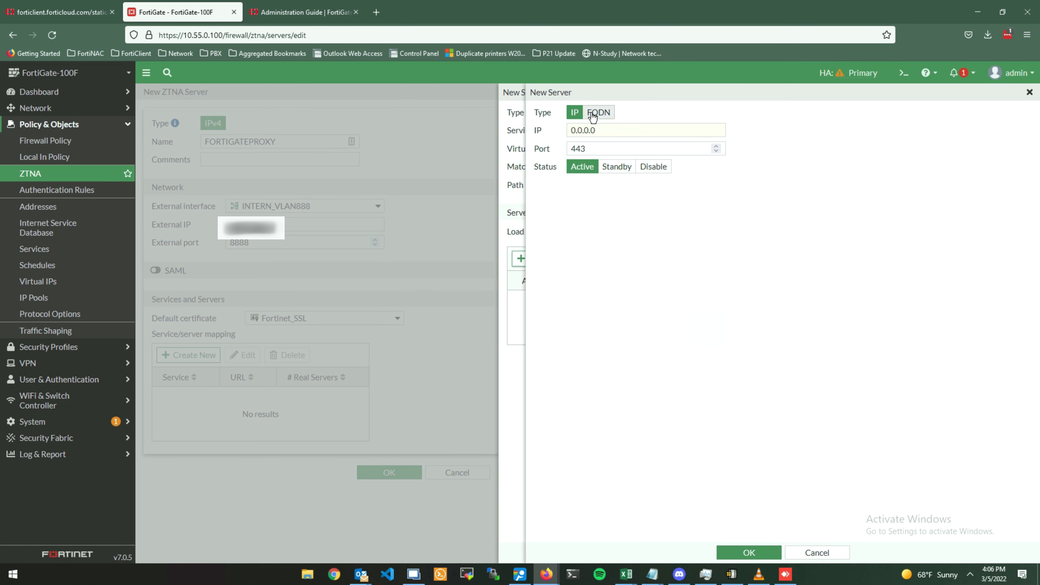
Add real server 10.55.0.100 on port 443 and save the /firewall1 mapping.
{"action": "left_click_drag", "start_coordinate": [598, 131], "coordinate": [537, 131]}
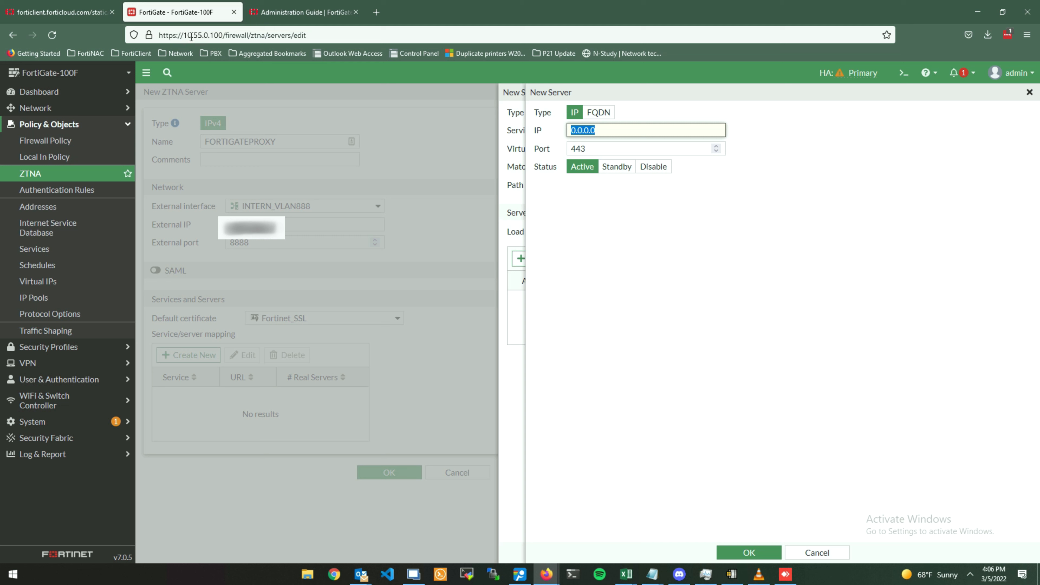
{"action": "type", "text": "10.55.0.100"}
{"action": "left_click", "coordinate": [608, 148]}
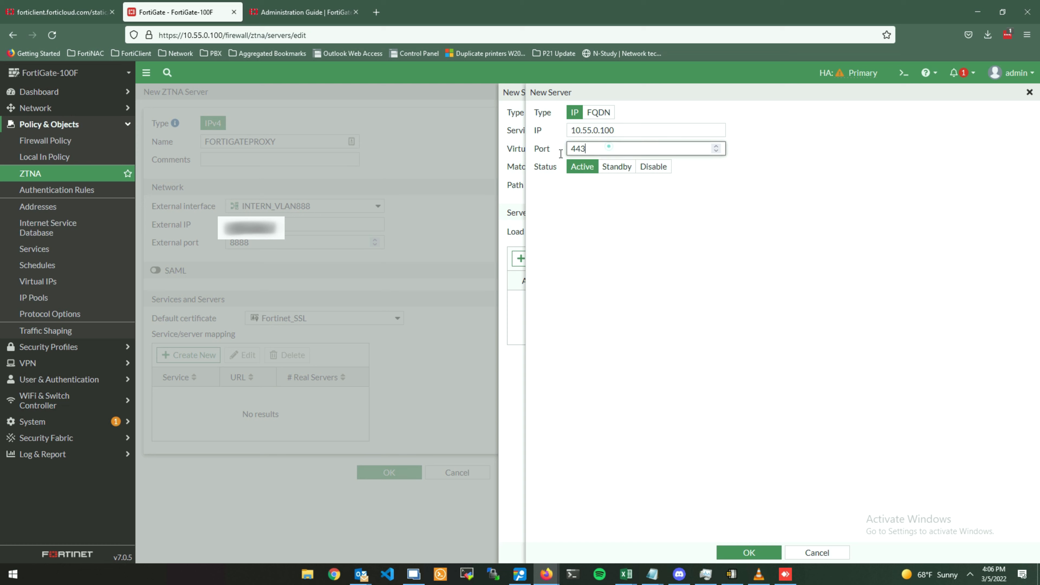
{"action": "left_click_drag", "start_coordinate": [609, 147], "coordinate": [561, 154]}
{"action": "left_click", "coordinate": [616, 268]}
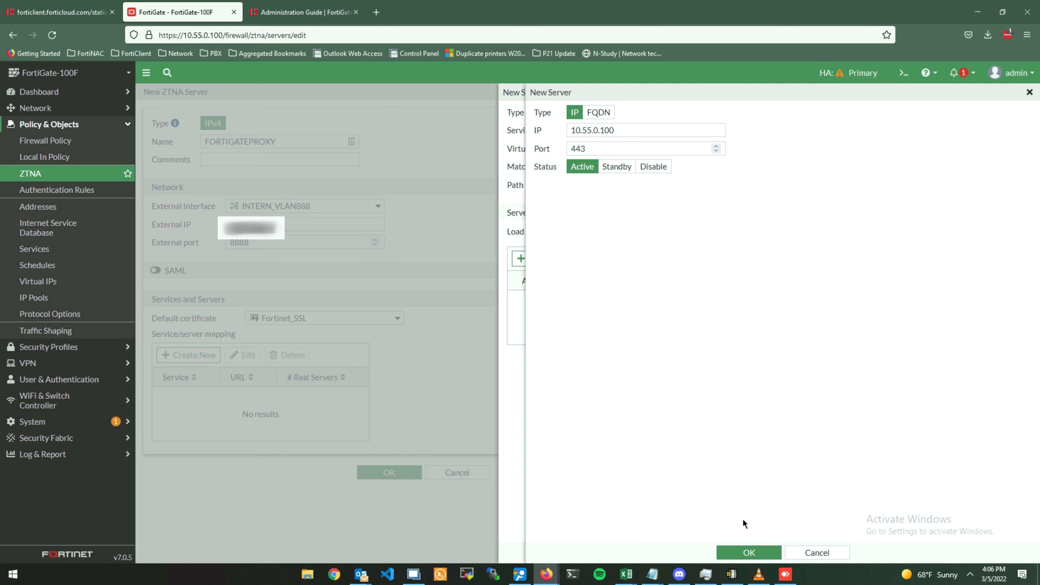
{"action": "left_click", "coordinate": [749, 553]}
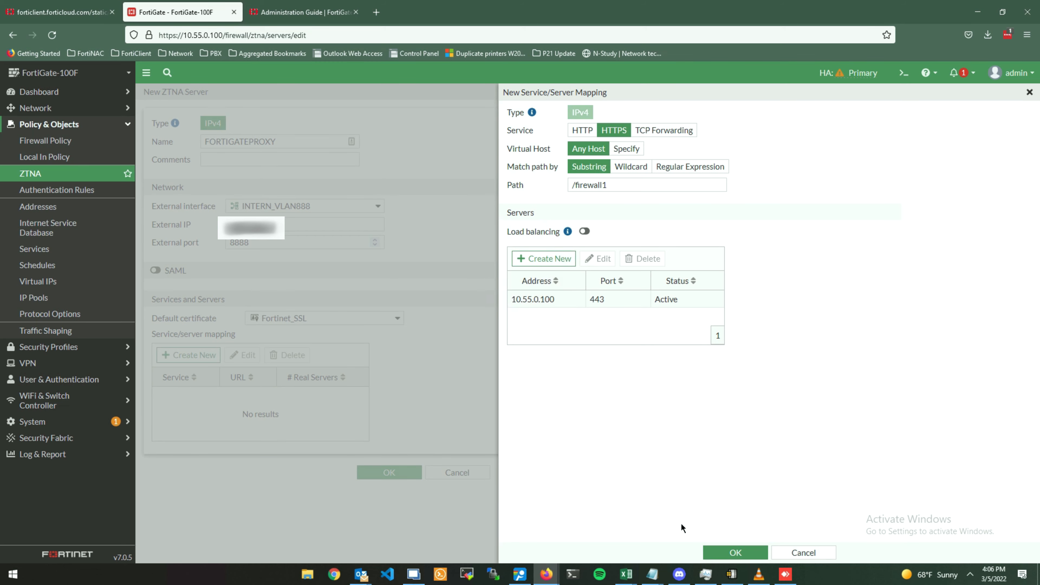
{"action": "left_click", "coordinate": [722, 552]}
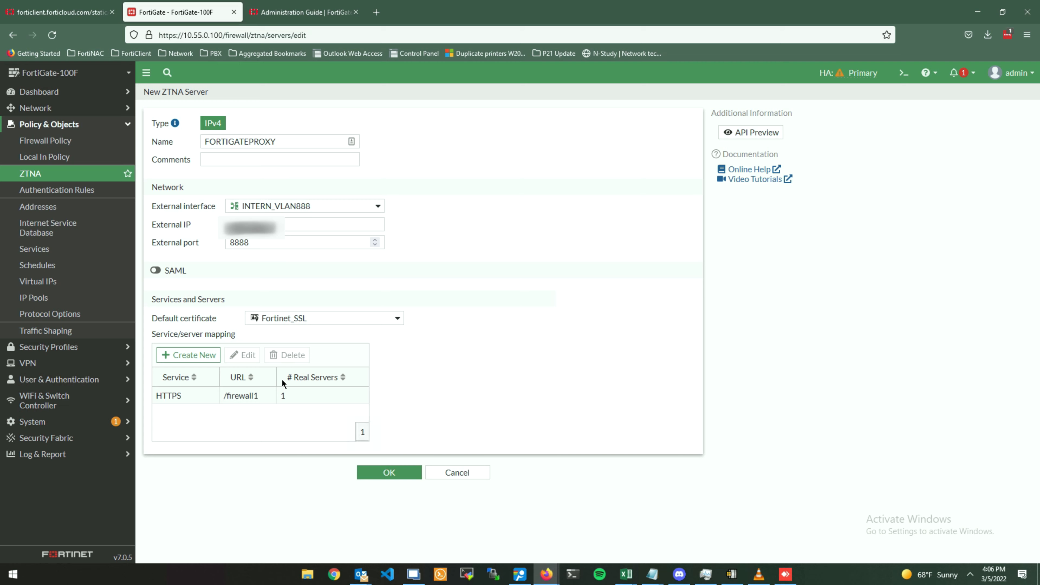
Start a second service/server mapping, then cancel it, keeping only /firewall1.
{"action": "left_click", "coordinate": [212, 356]}
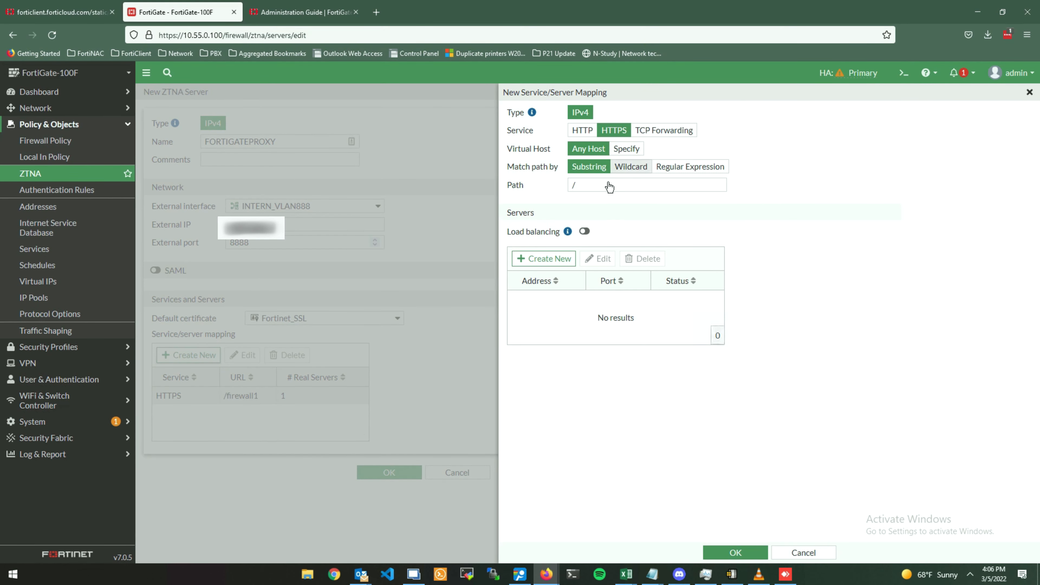
{"action": "left_click", "coordinate": [593, 191]}
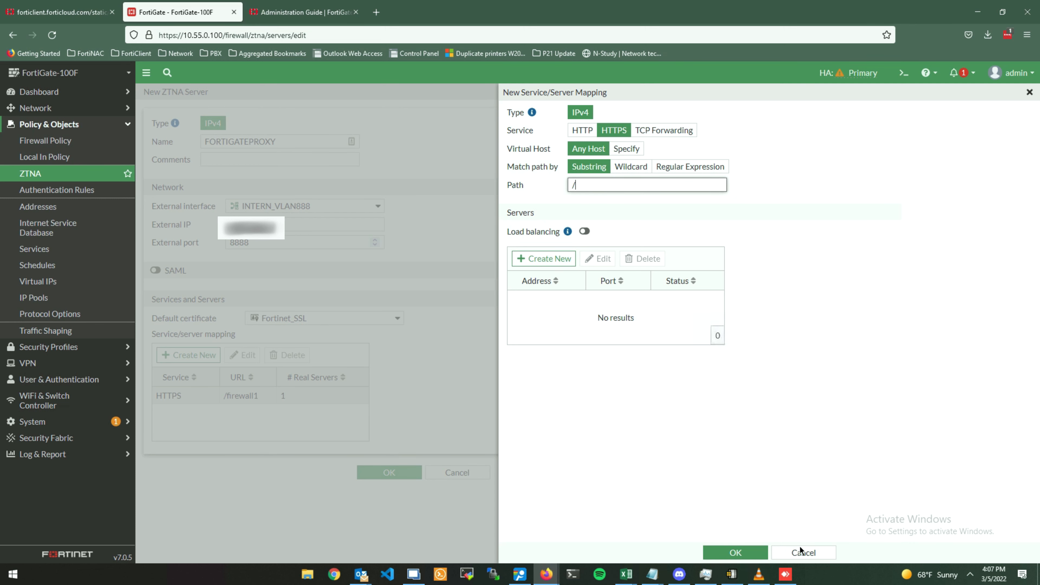
{"action": "left_click", "coordinate": [799, 554]}
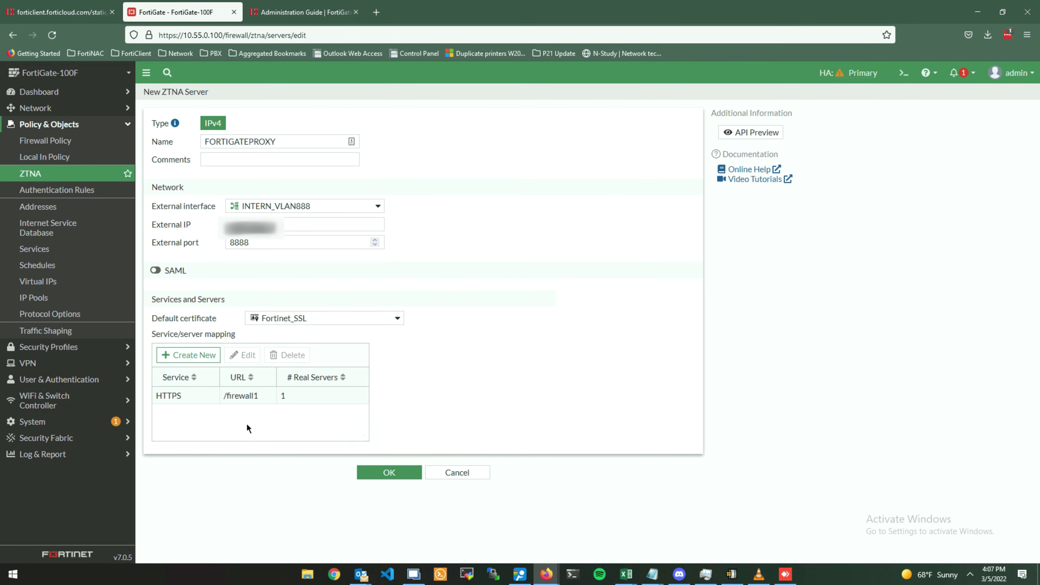
Save the FORTIGATEPROXY server and create a new ZTNA rule named ADMINACCESS.
{"action": "left_click", "coordinate": [374, 472]}
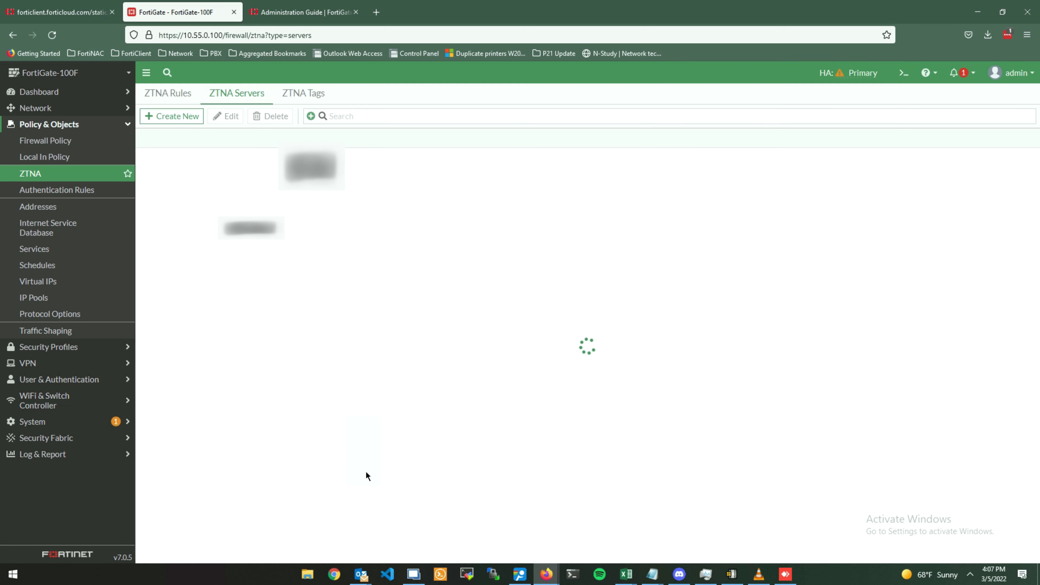
{"action": "left_click", "coordinate": [190, 101]}
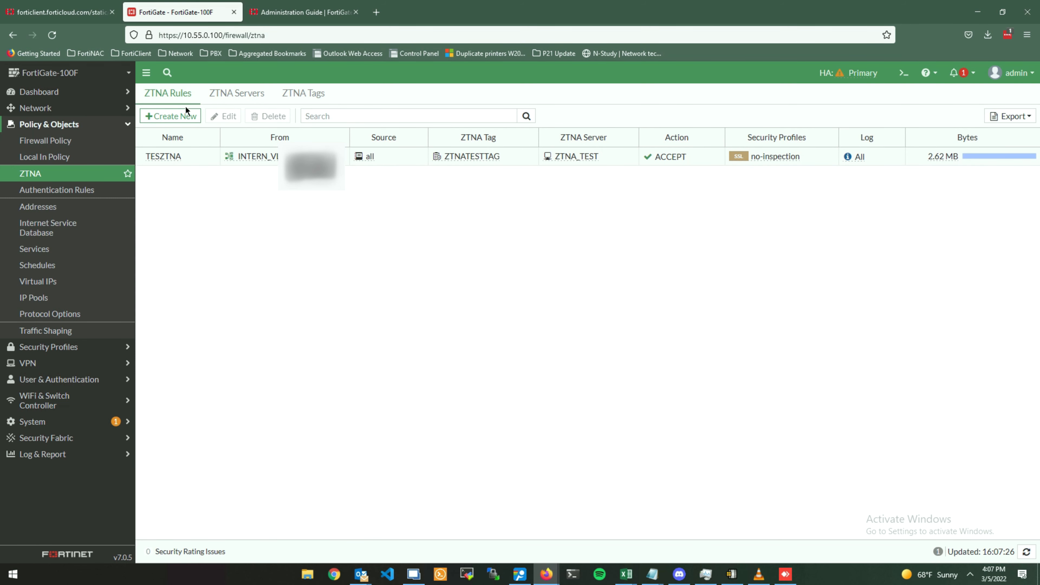
{"action": "left_click", "coordinate": [186, 110]}
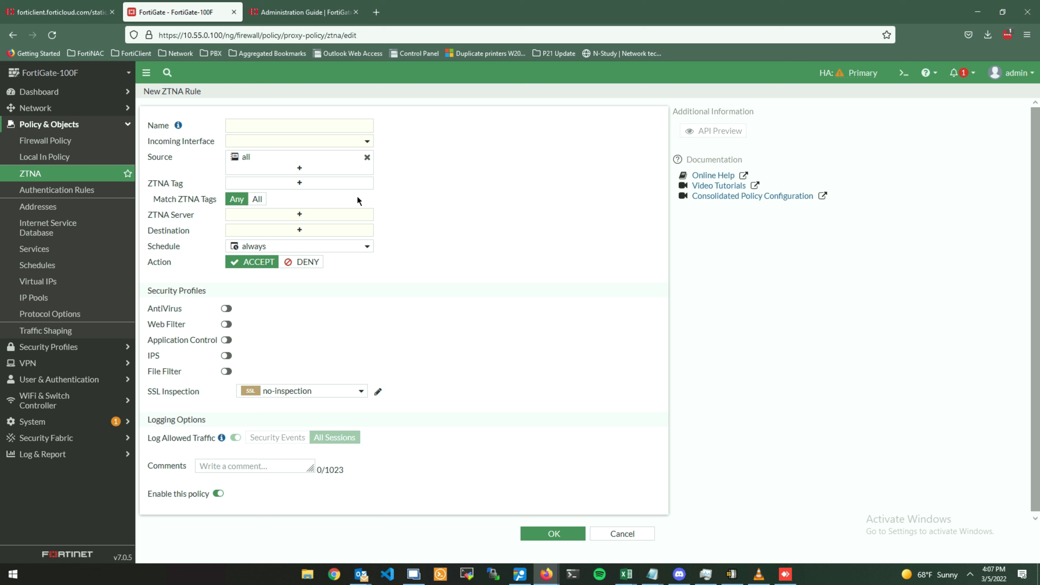
{"action": "left_click", "coordinate": [343, 123]}
{"action": "type", "text": "ADMI"}
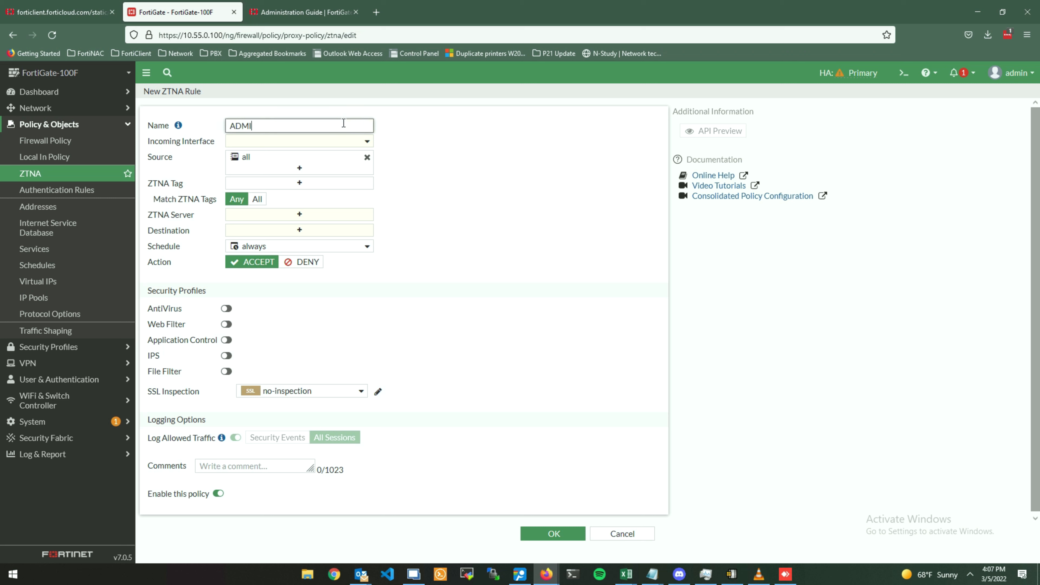
{"action": "type", "text": "NACCESS"}
Set the rule's incoming interface to dmz and add the ADMINUSER ZTNA tag.
{"action": "left_click", "coordinate": [350, 140]}
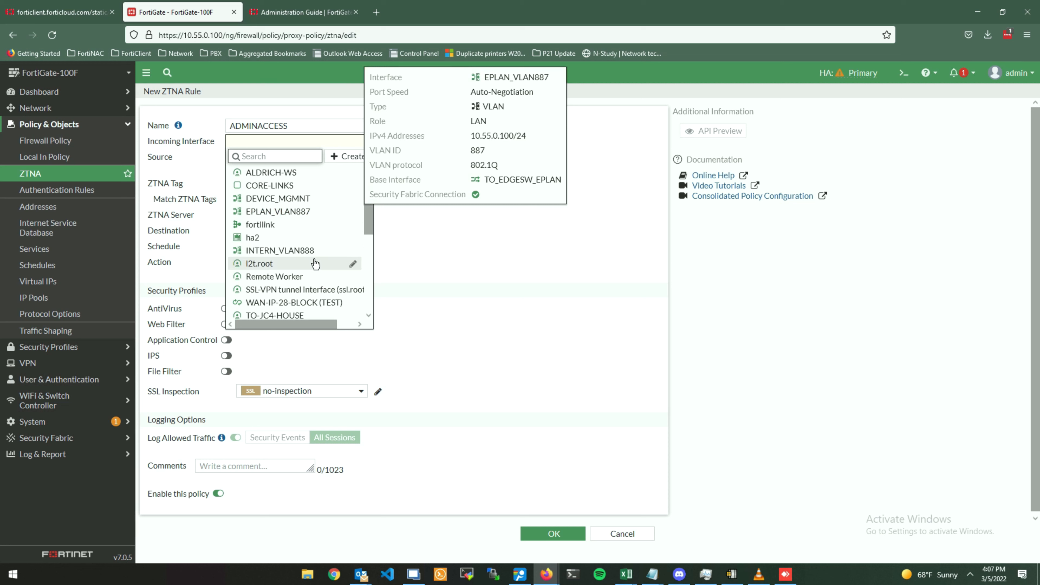
{"action": "left_click", "coordinate": [317, 247]}
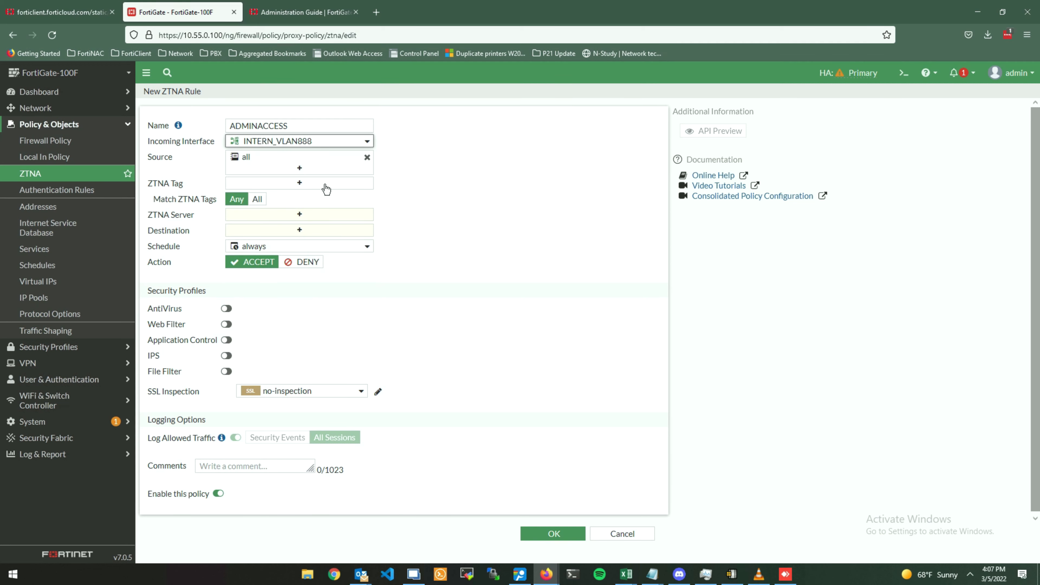
{"action": "left_click", "coordinate": [361, 143]}
{"action": "scroll", "coordinate": [324, 223], "scroll_direction": "down", "scroll_amount": 5}
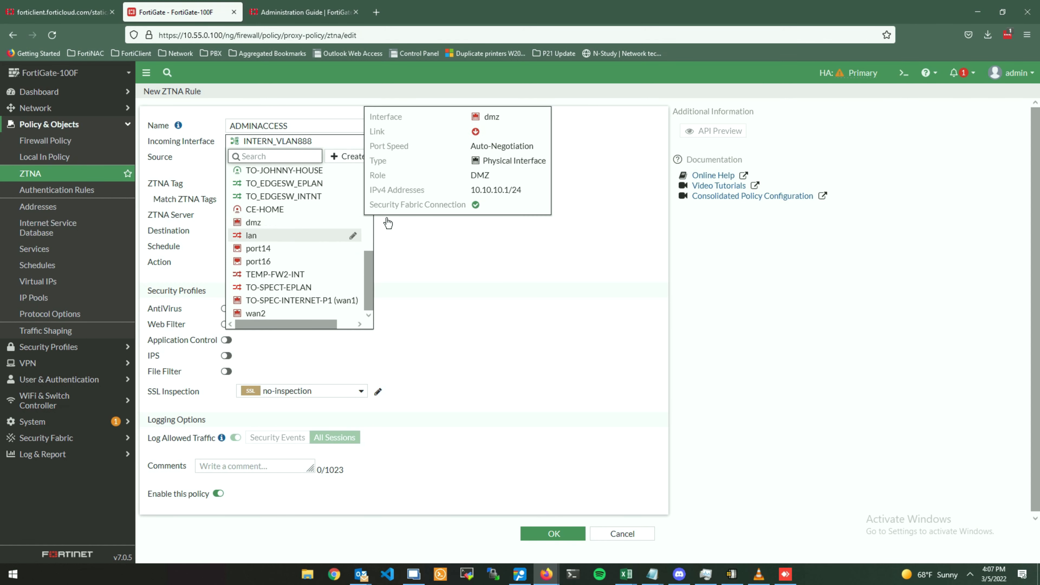
{"action": "left_click", "coordinate": [295, 226]}
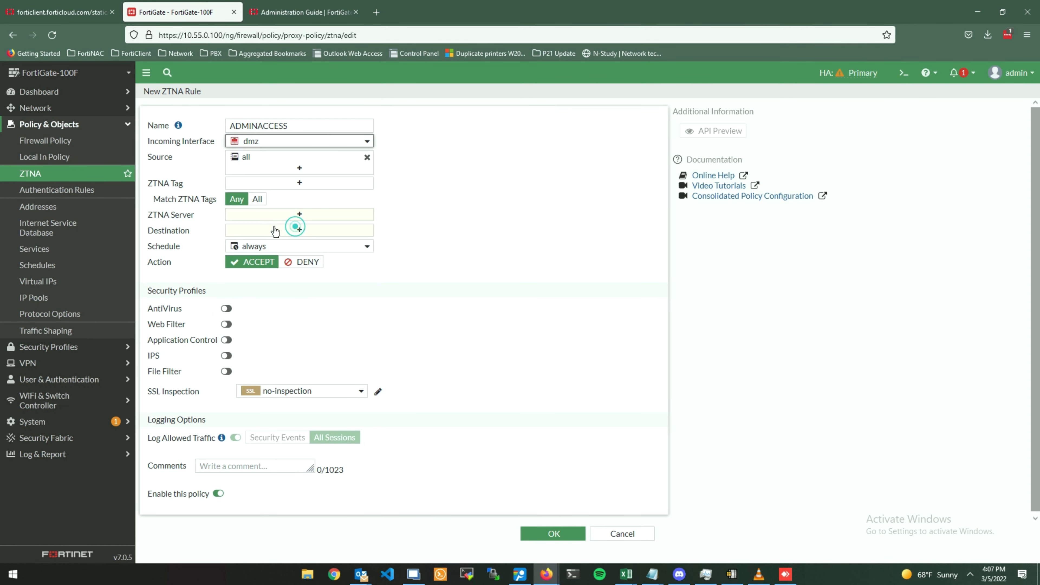
{"action": "left_click", "coordinate": [290, 185]}
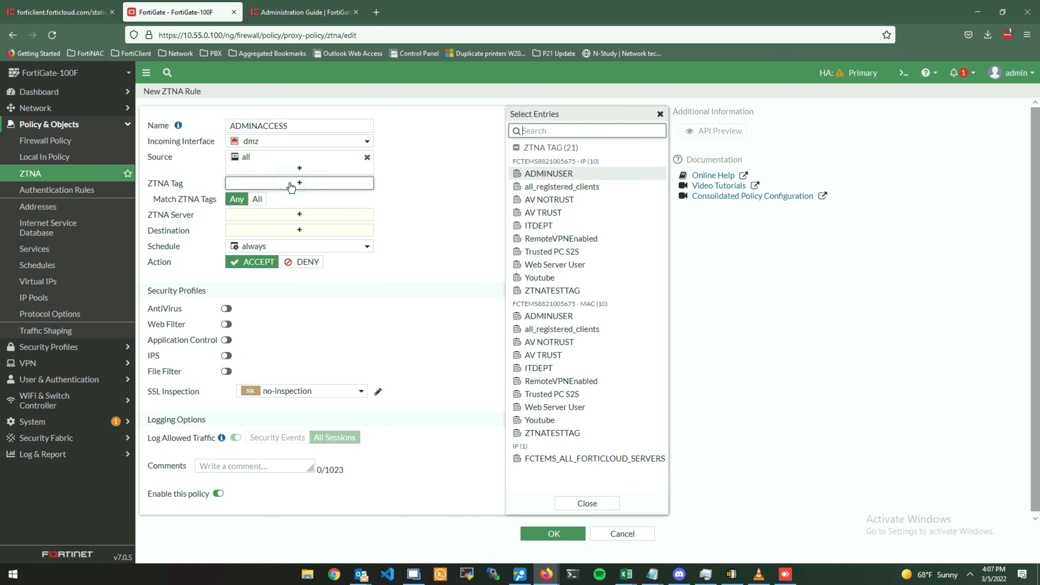
{"action": "left_click", "coordinate": [589, 173]}
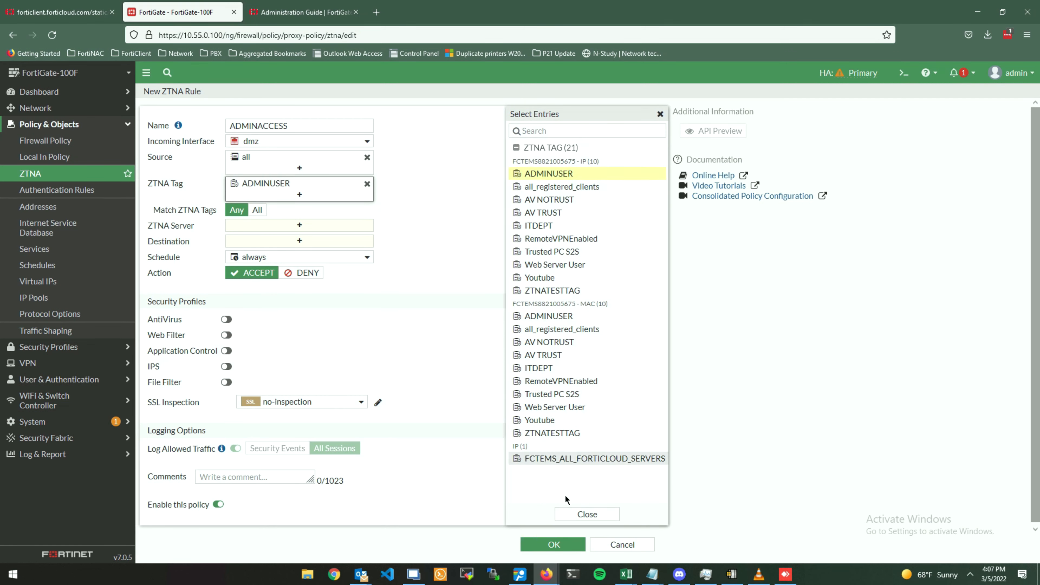
{"action": "left_click", "coordinate": [571, 515]}
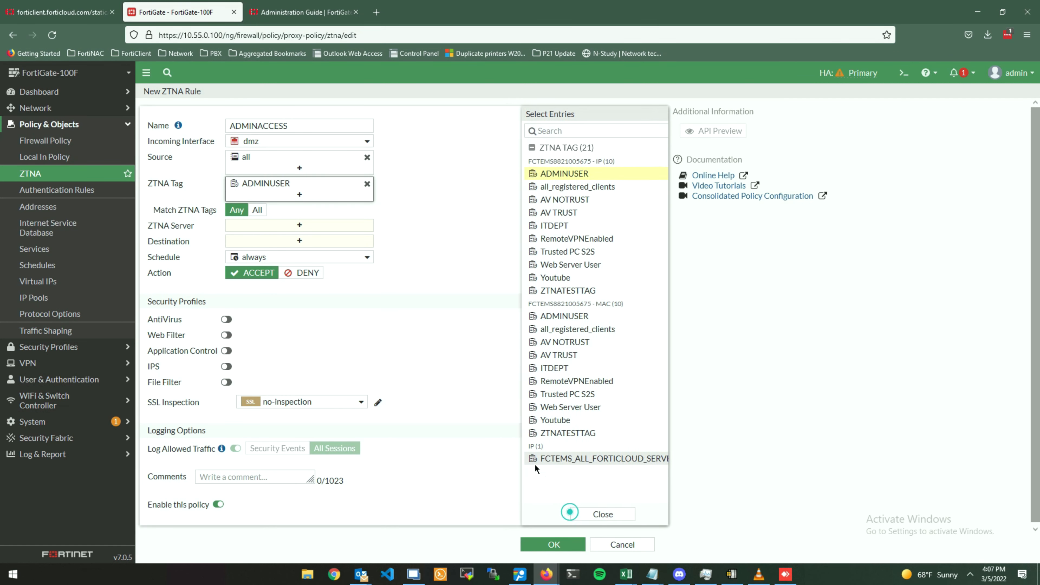
{"action": "left_click", "coordinate": [368, 141]}
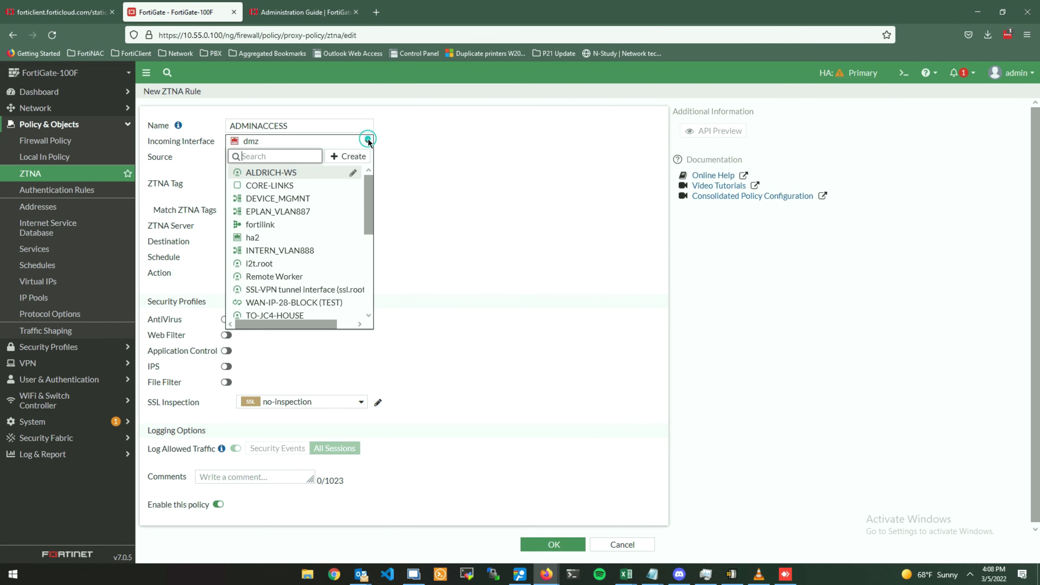
{"action": "left_click", "coordinate": [431, 175]}
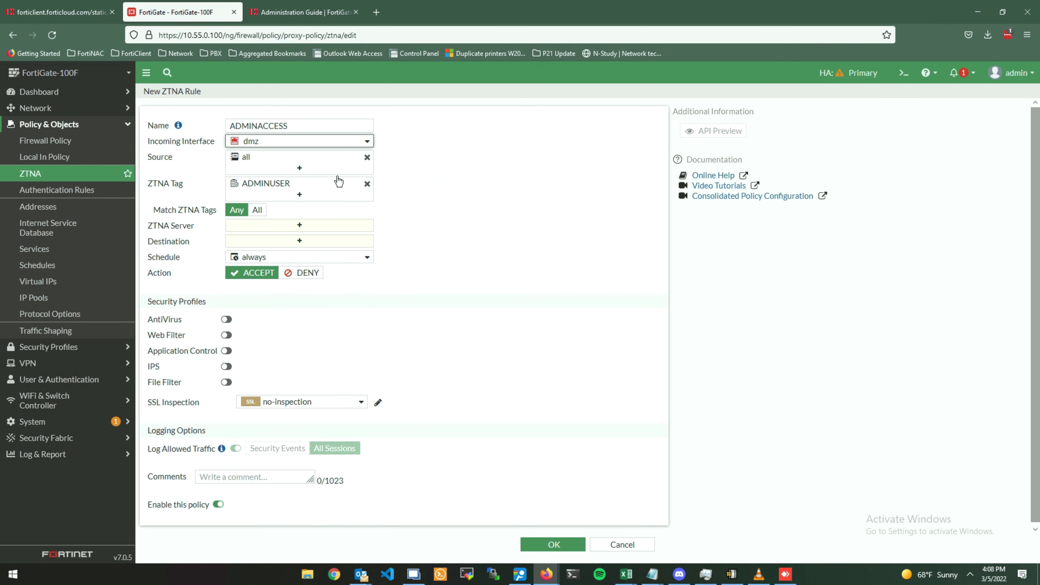
{"action": "left_click", "coordinate": [301, 225]}
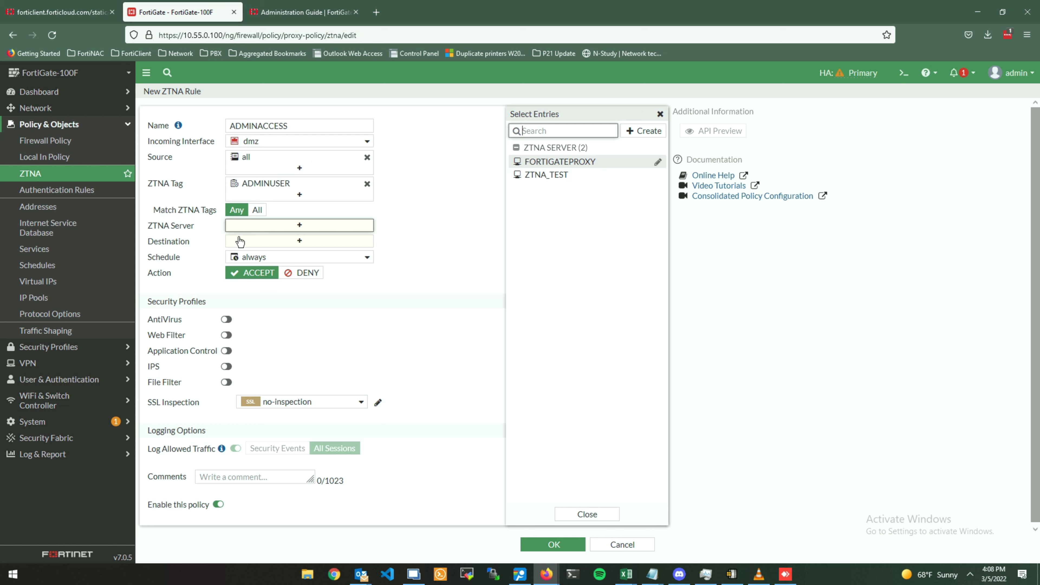
Add FORTIGATEPROXY as the ADMINACCESS rule's ZTNA server.
{"action": "left_click", "coordinate": [579, 164]}
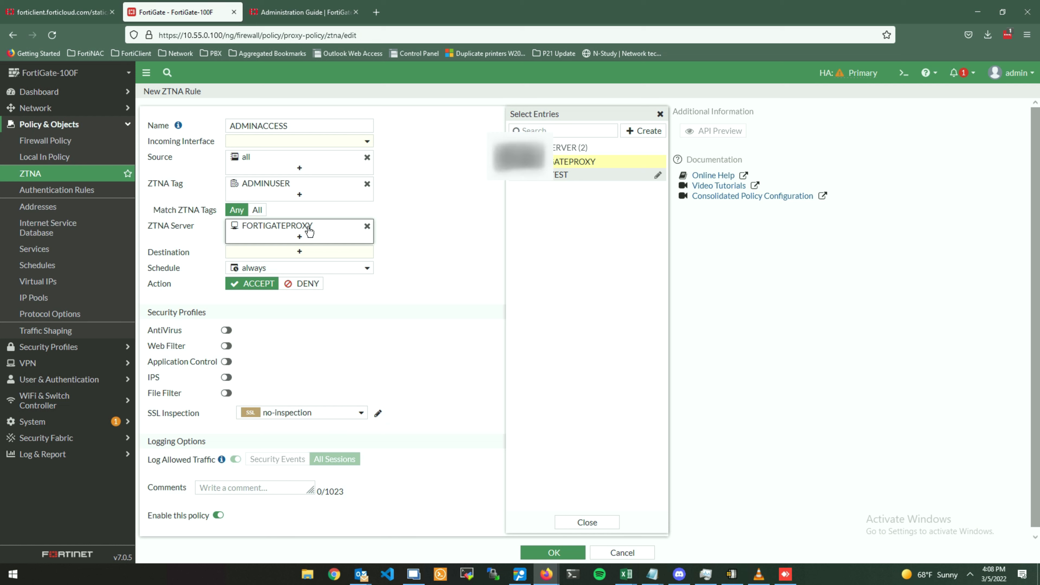
{"action": "mouse_move", "coordinate": [309, 230]}
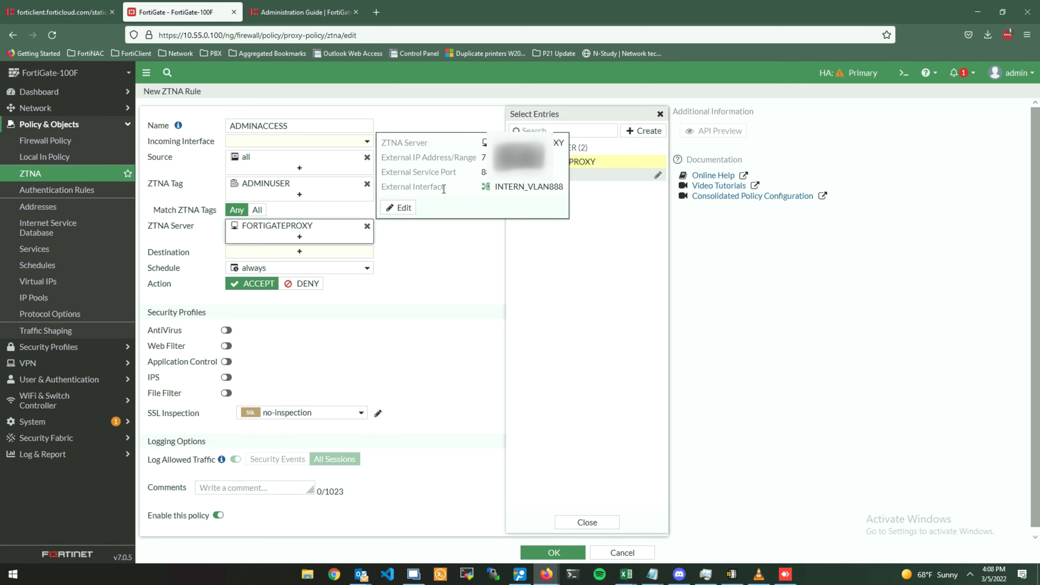
{"action": "left_click_drag", "start_coordinate": [444, 189], "coordinate": [385, 191]}
Change the rule's incoming interface back to INTERN_VLAN888.
{"action": "left_click", "coordinate": [311, 142]}
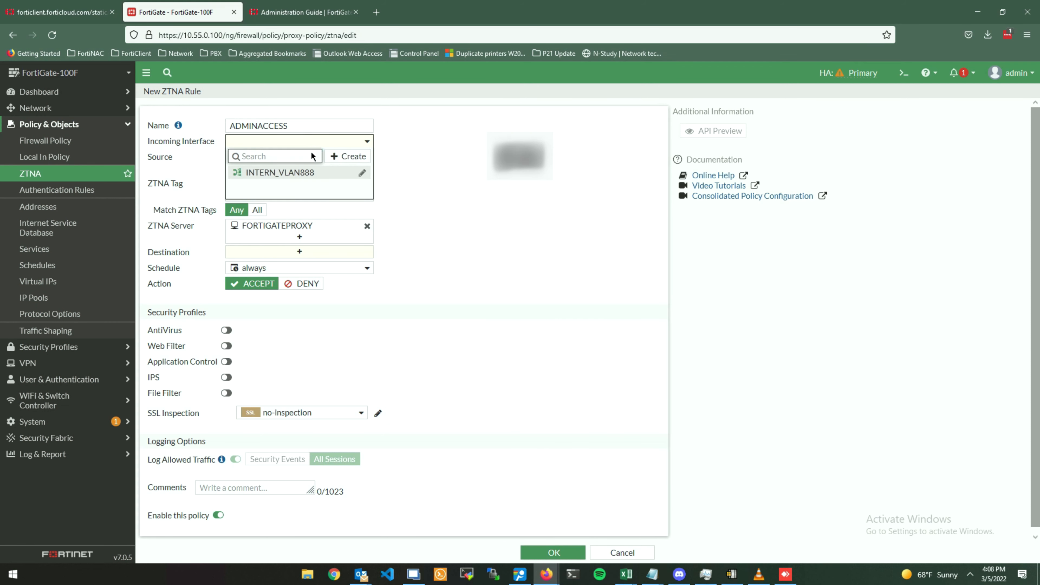
{"action": "left_click", "coordinate": [308, 175]}
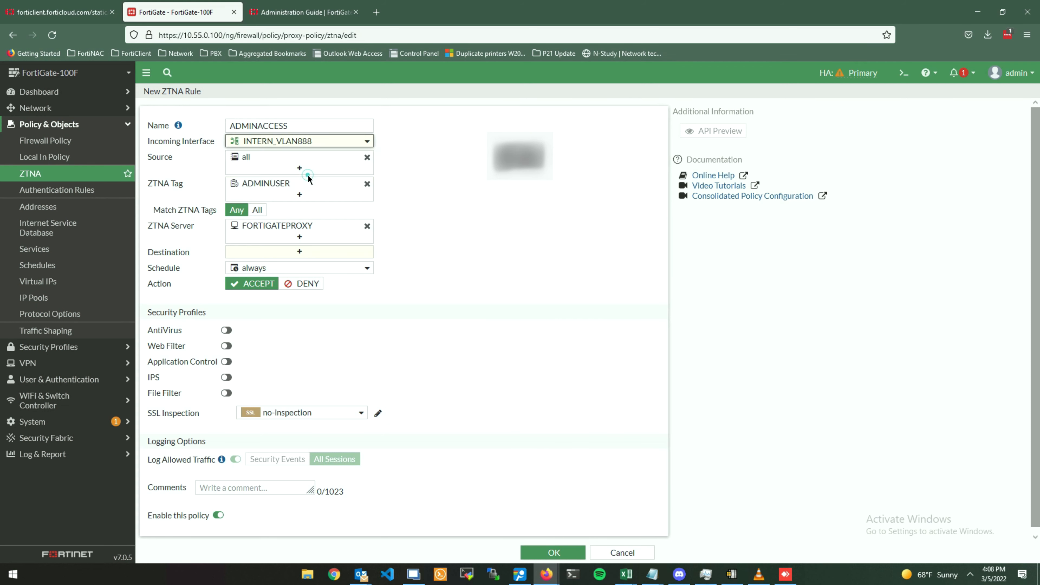
{"action": "left_click", "coordinate": [584, 159]}
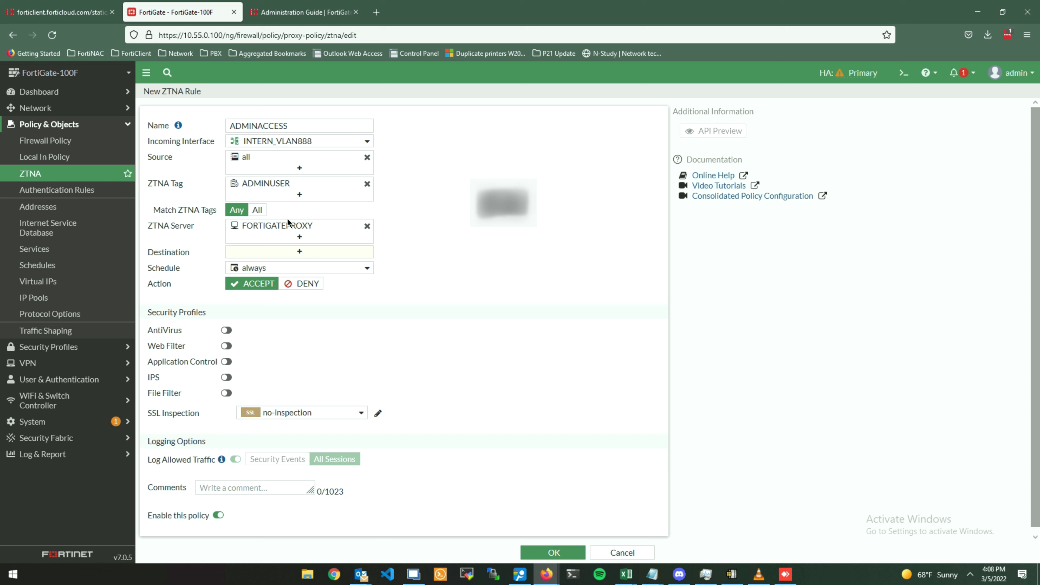
{"action": "mouse_move", "coordinate": [349, 150]}
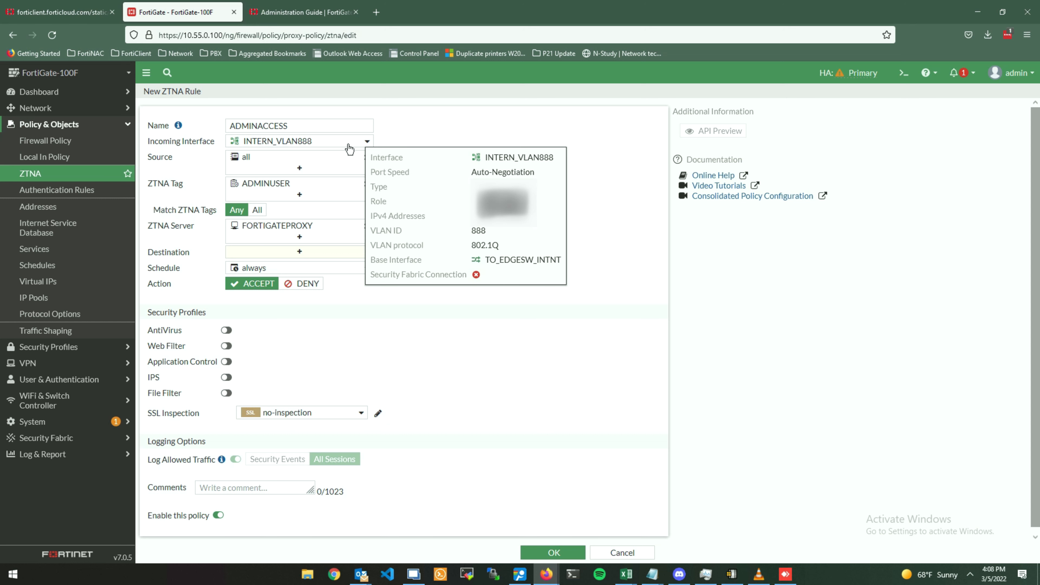
{"action": "left_click", "coordinate": [412, 112]}
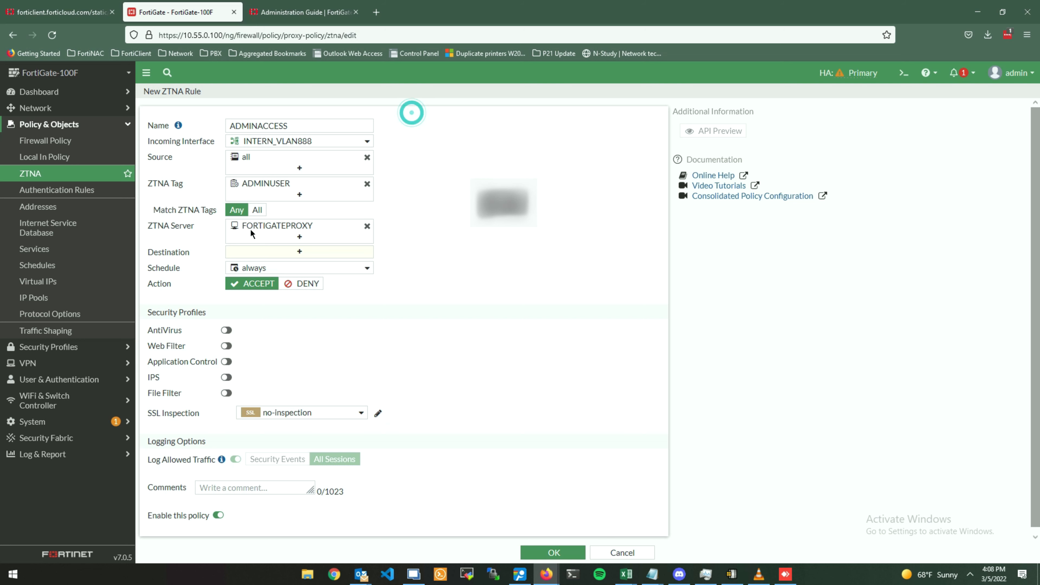
Set the ADMINACCESS ZTNA rule's Destination address to 'all'.
{"action": "left_click_drag", "start_coordinate": [186, 184], "coordinate": [147, 184]}
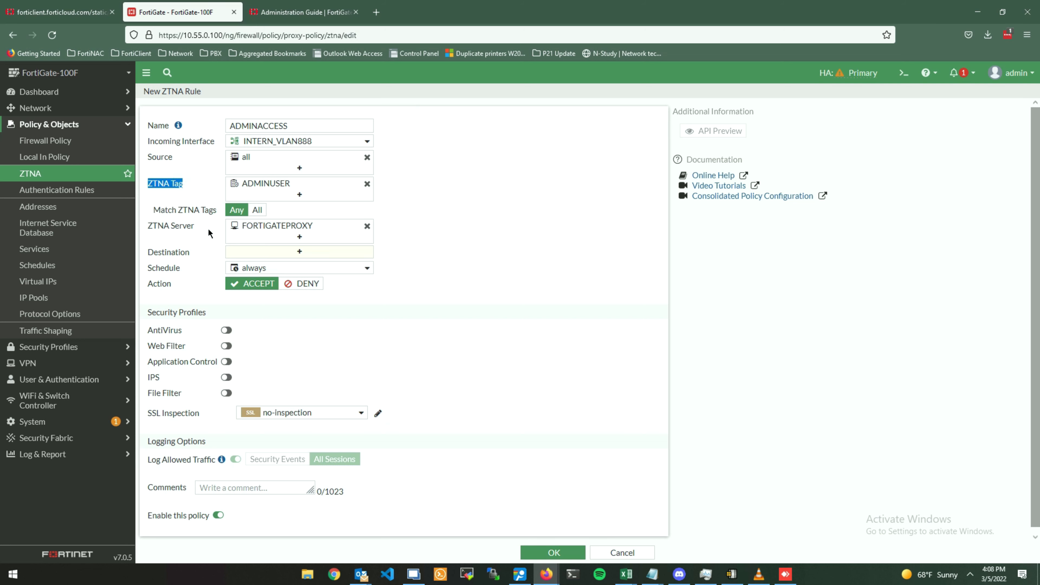
{"action": "left_click_drag", "start_coordinate": [196, 226], "coordinate": [147, 229]}
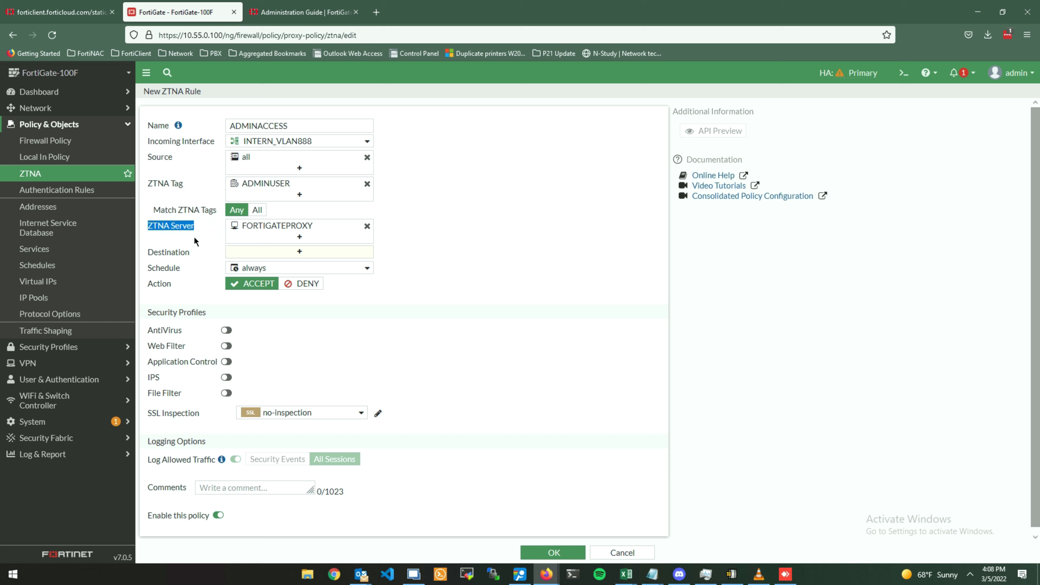
{"action": "left_click_drag", "start_coordinate": [196, 263], "coordinate": [147, 253]}
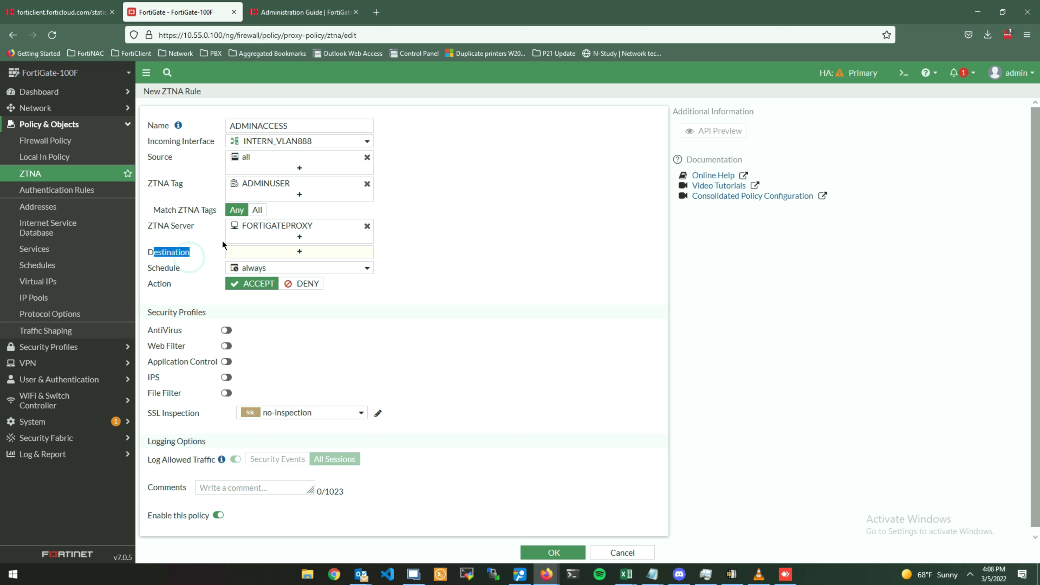
{"action": "left_click", "coordinate": [249, 258]}
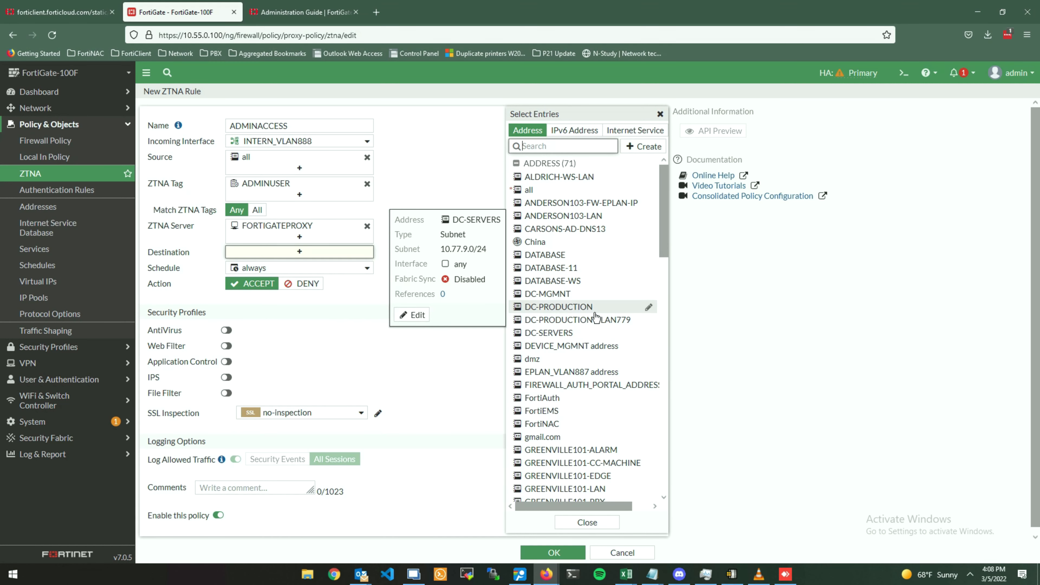
{"action": "mouse_move", "coordinate": [595, 306]}
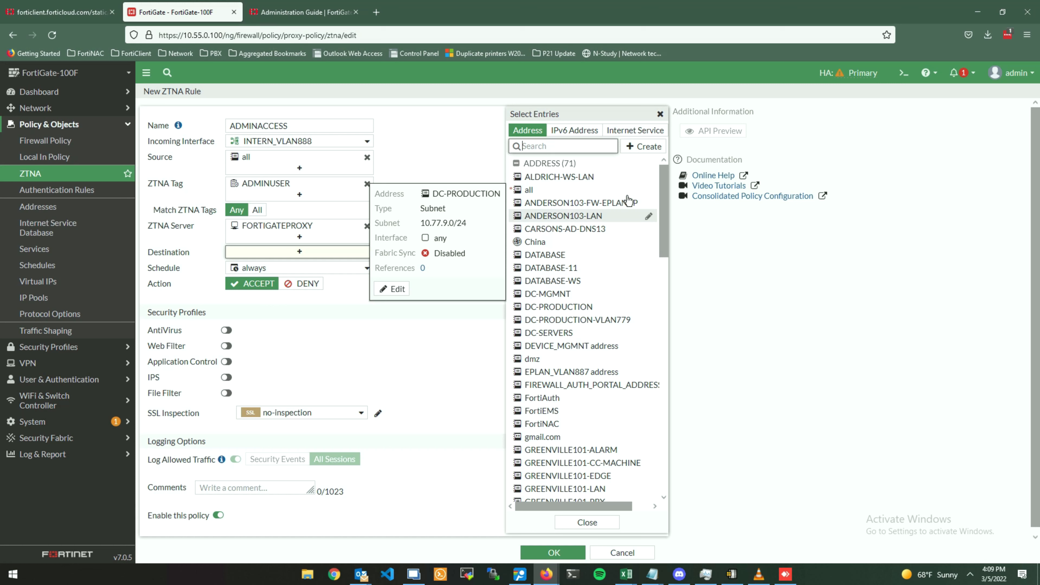
{"action": "mouse_move", "coordinate": [626, 193]}
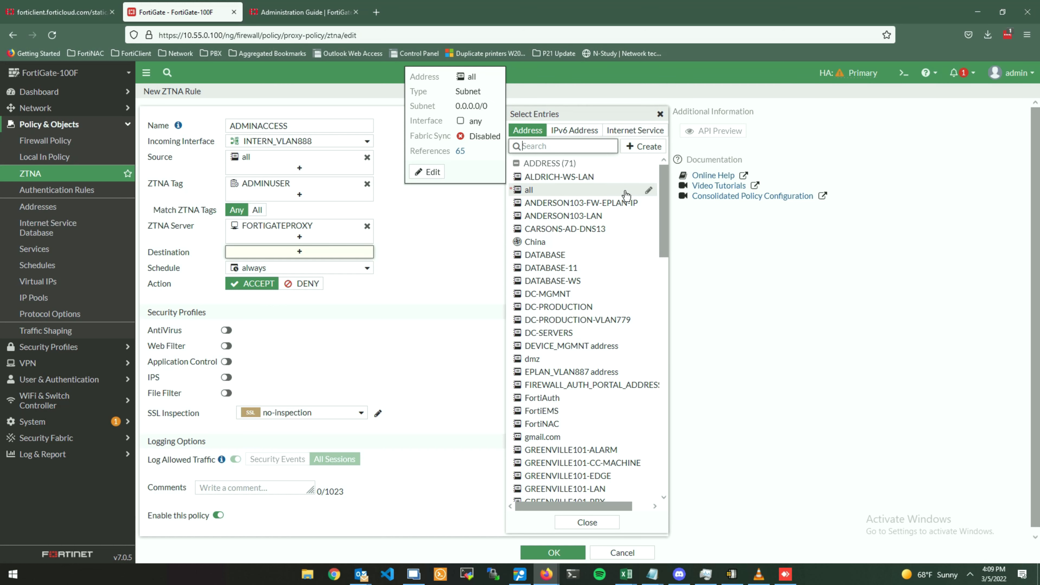
{"action": "left_click", "coordinate": [625, 193]}
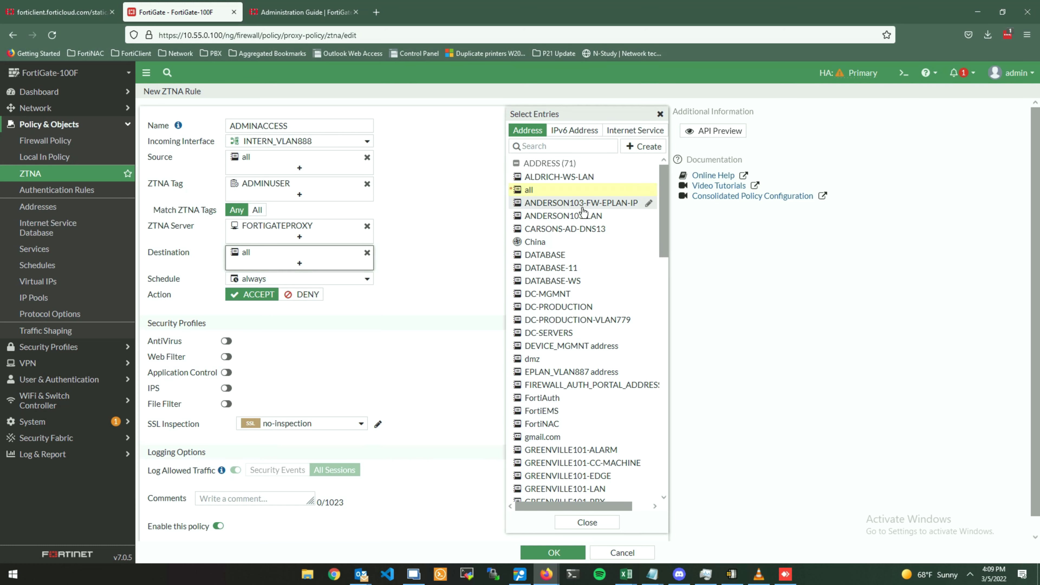
{"action": "left_click", "coordinate": [407, 246]}
Leave the Schedule at 'always' and save the ADMINACCESS rule.
{"action": "left_click", "coordinate": [307, 279]}
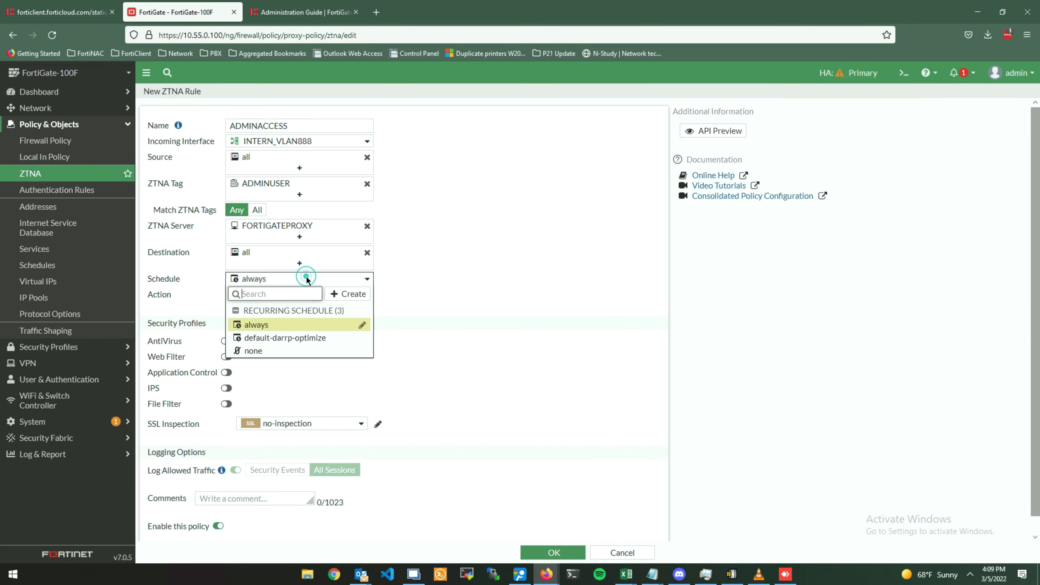
{"action": "left_click", "coordinate": [551, 241]}
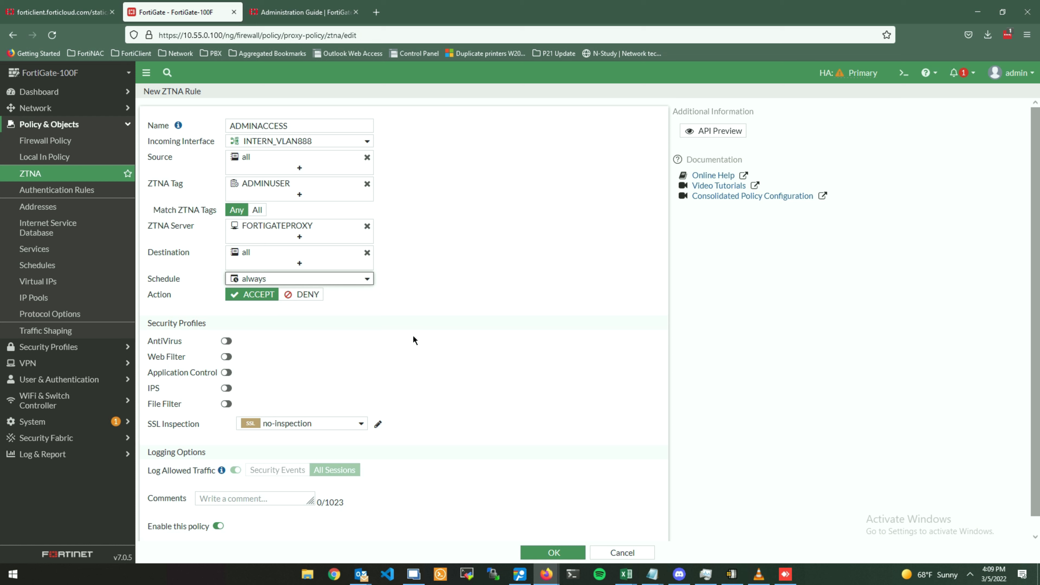
{"action": "triple_click", "coordinate": [152, 323]}
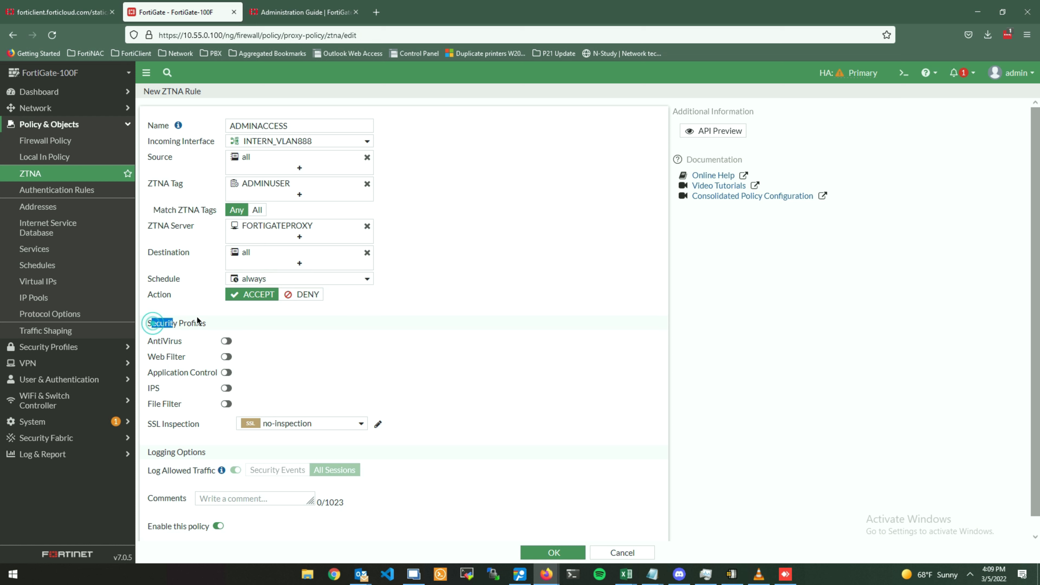
{"action": "left_click", "coordinate": [244, 315]}
{"action": "scroll", "coordinate": [263, 326], "scroll_direction": "down", "scroll_amount": 1}
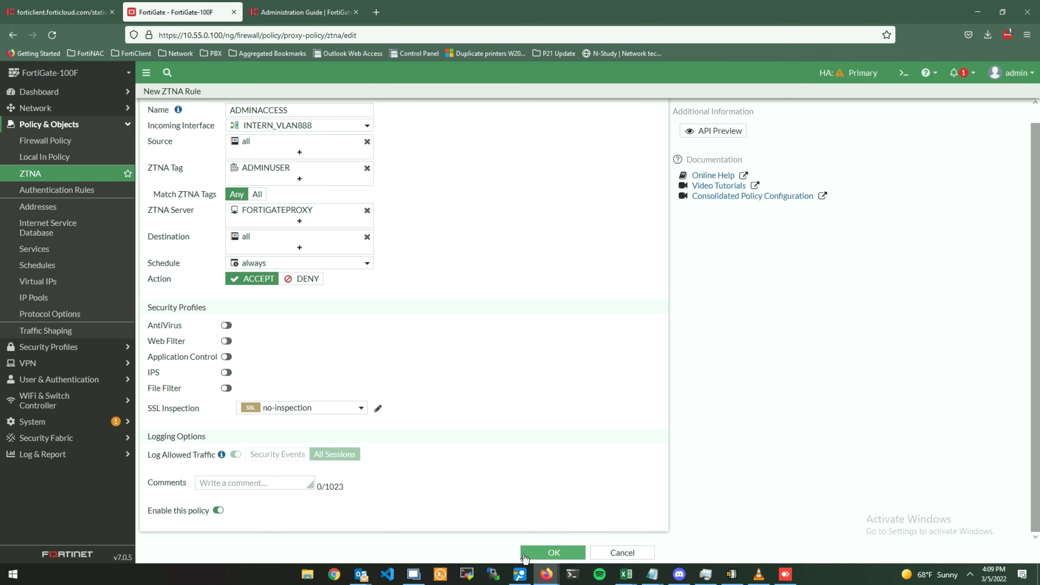
{"action": "left_click", "coordinate": [546, 551]}
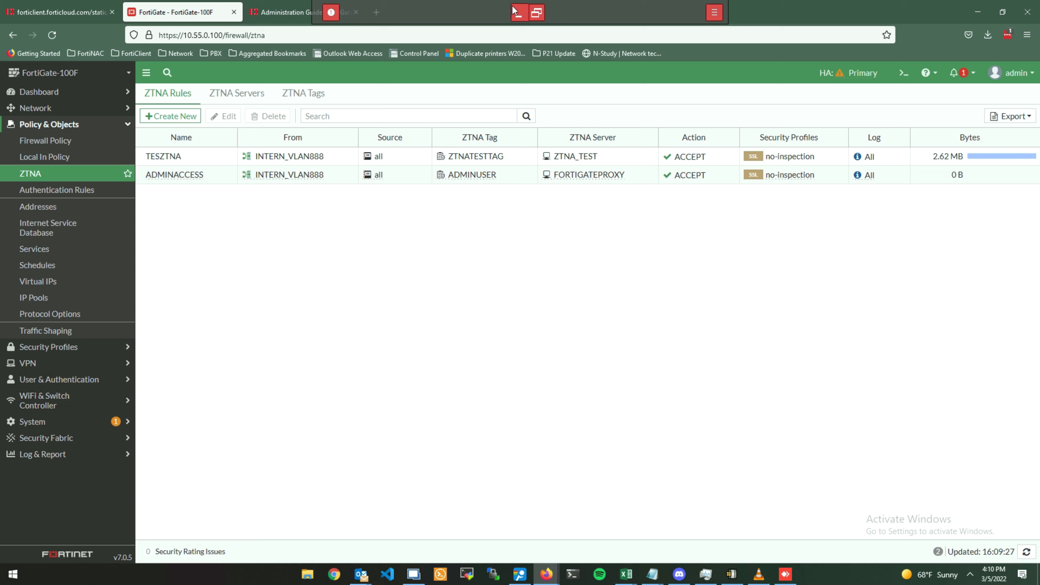
Minimize the remote desktop session to reveal the local ZTNA.drawio diagram in Chrome.
{"action": "left_click", "coordinate": [515, 11]}
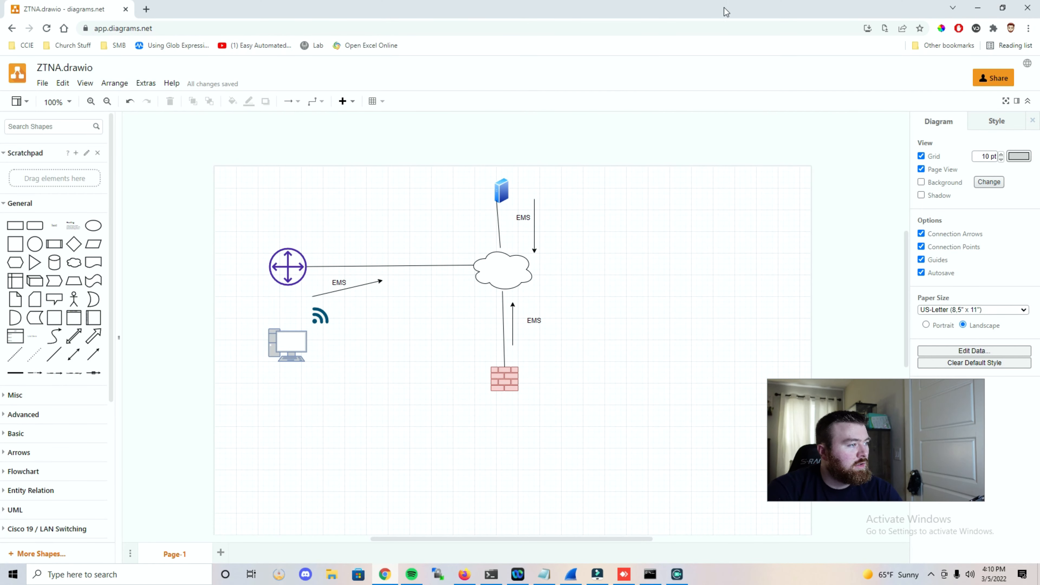
In a new tab, load the proxy address over https on port 8443 with path /firewall and confirm the client certificate.
{"action": "left_click", "coordinate": [146, 9]}
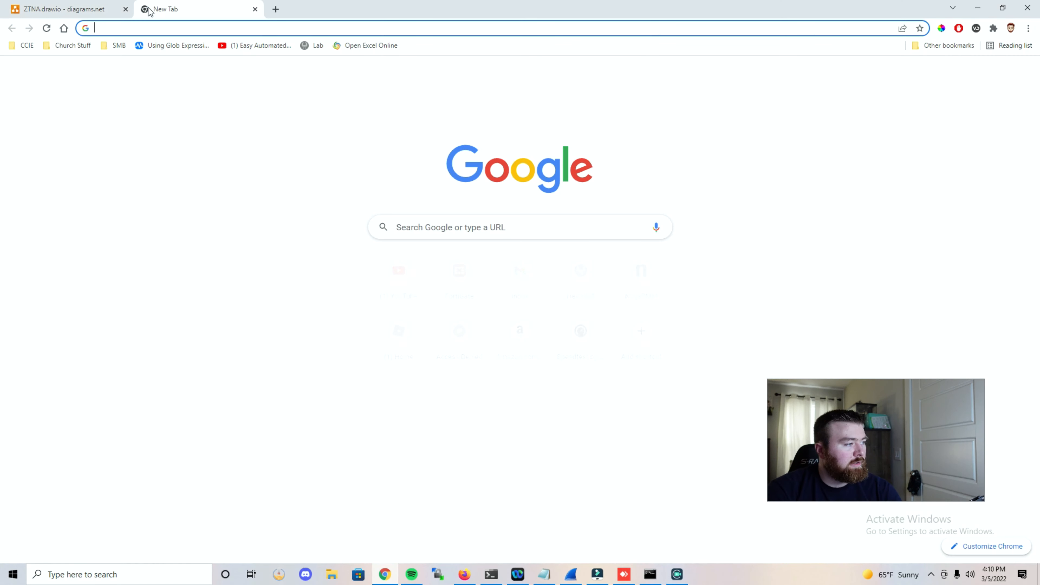
{"action": "key", "text": "ctrl+v"}
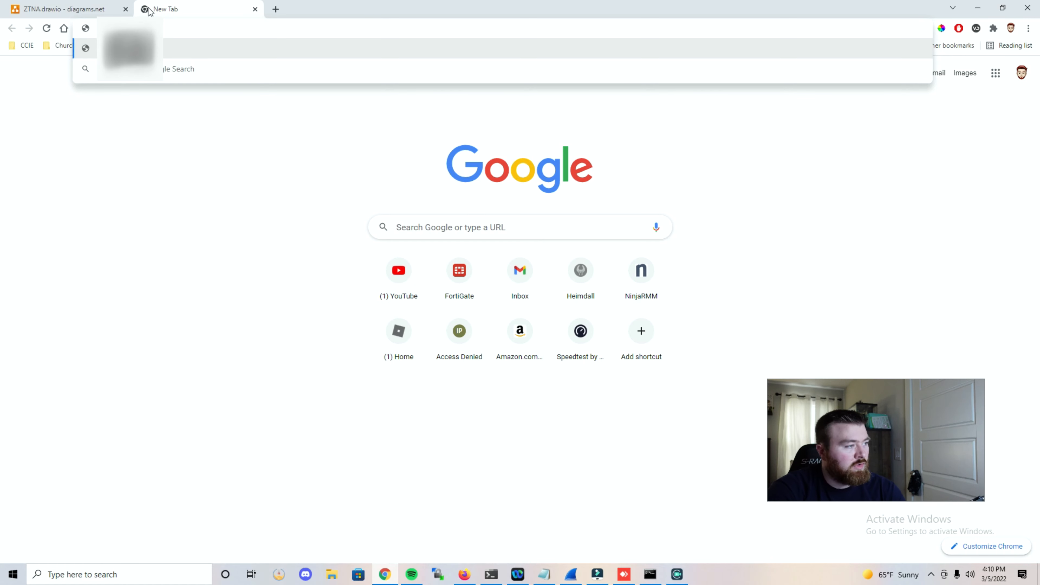
{"action": "key", "text": "BackSpace"}
{"action": "key", "text": "BackSpace"}
{"action": "key", "text": "BackSpace"}
{"action": "key", "text": "BackSpace"}
{"action": "key", "text": "BackSpace"}
{"action": "key", "text": "BackSpace"}
{"action": "key", "text": "BackSpace"}
{"action": "key", "text": "BackSpace"}
{"action": "key", "text": "BackSpace"}
{"action": "key", "text": "BackSpace"}
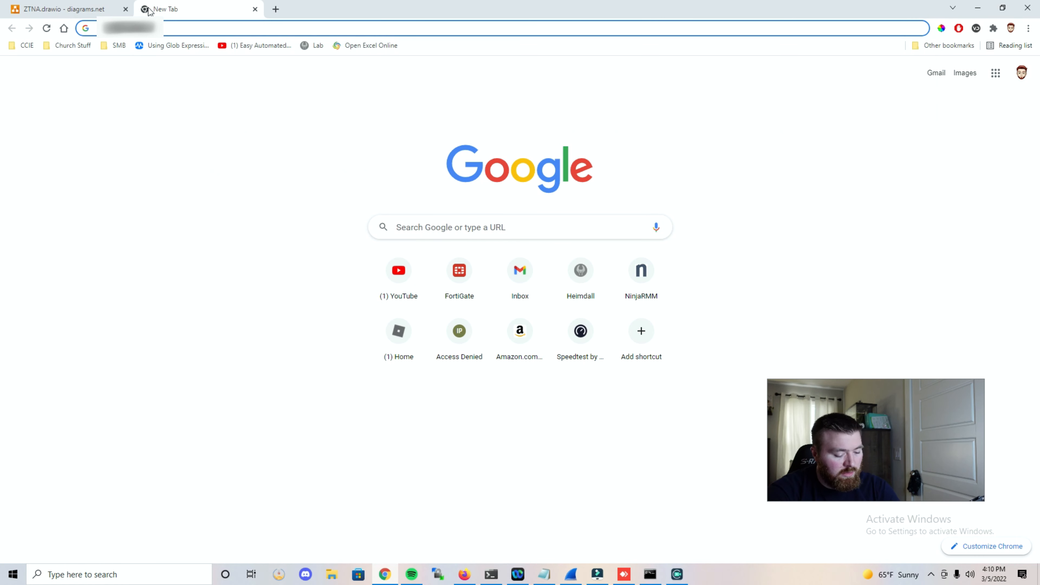
{"action": "type", "text": "https"}
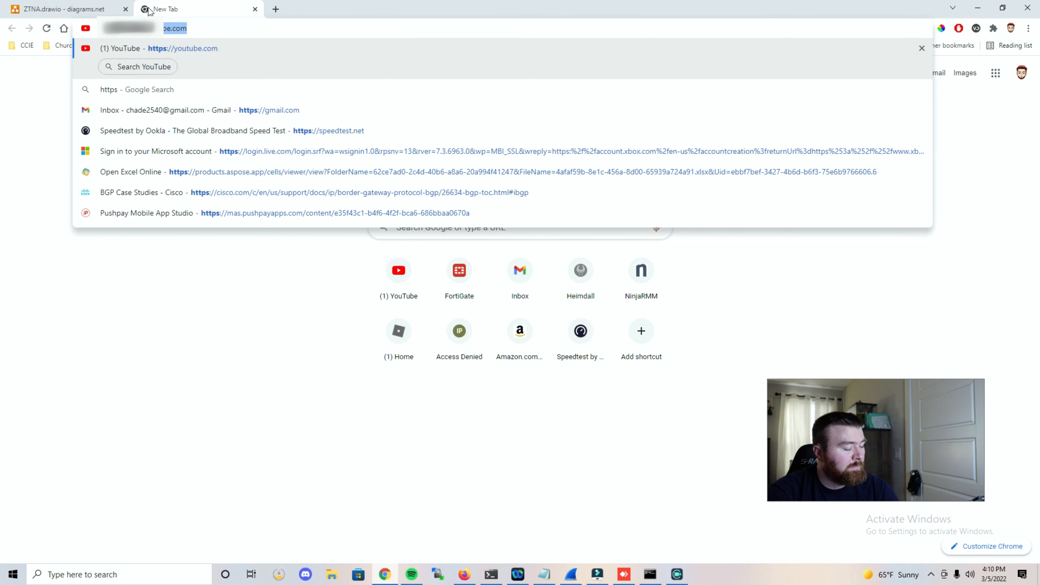
{"action": "type", "text": "://"}
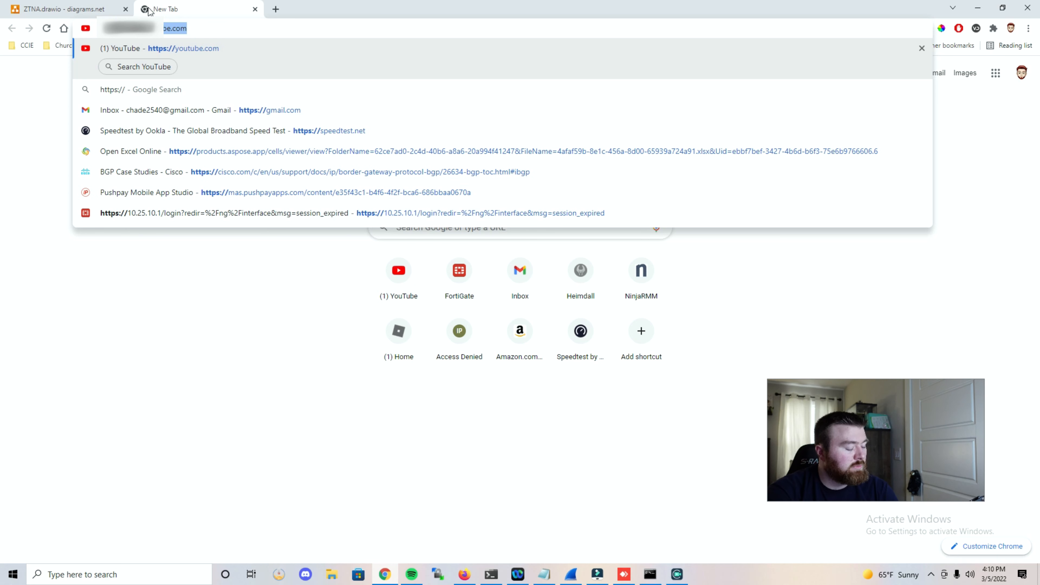
{"action": "key", "text": "ctrl+v"}
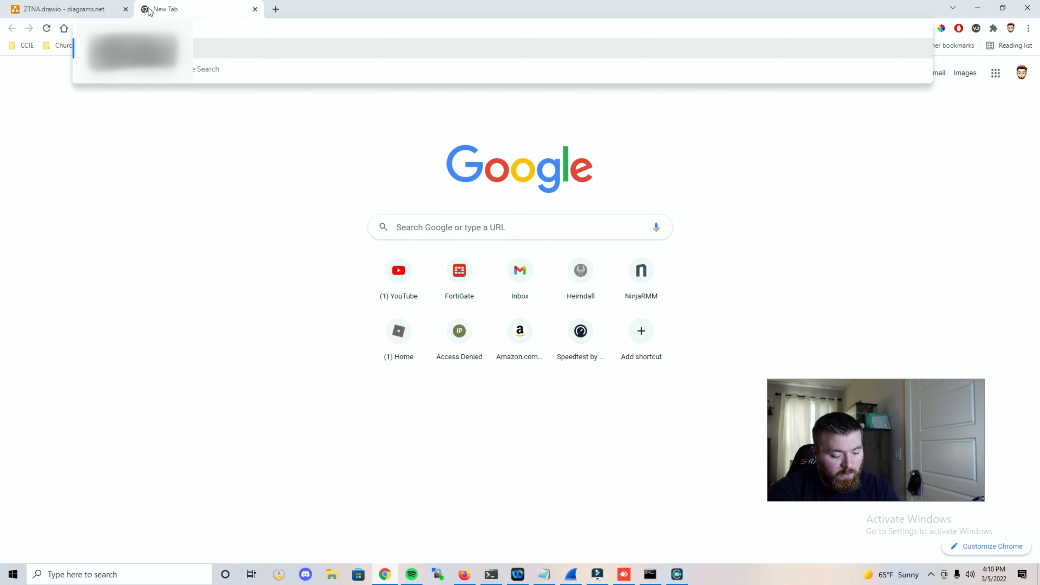
{"action": "type", "text": ":8443"}
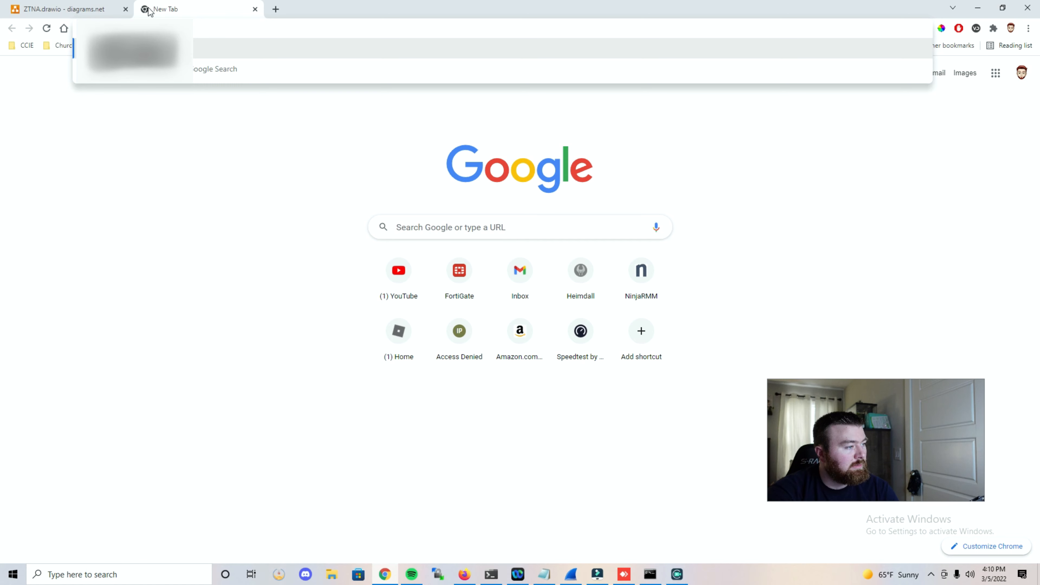
{"action": "type", "text": "/firew"}
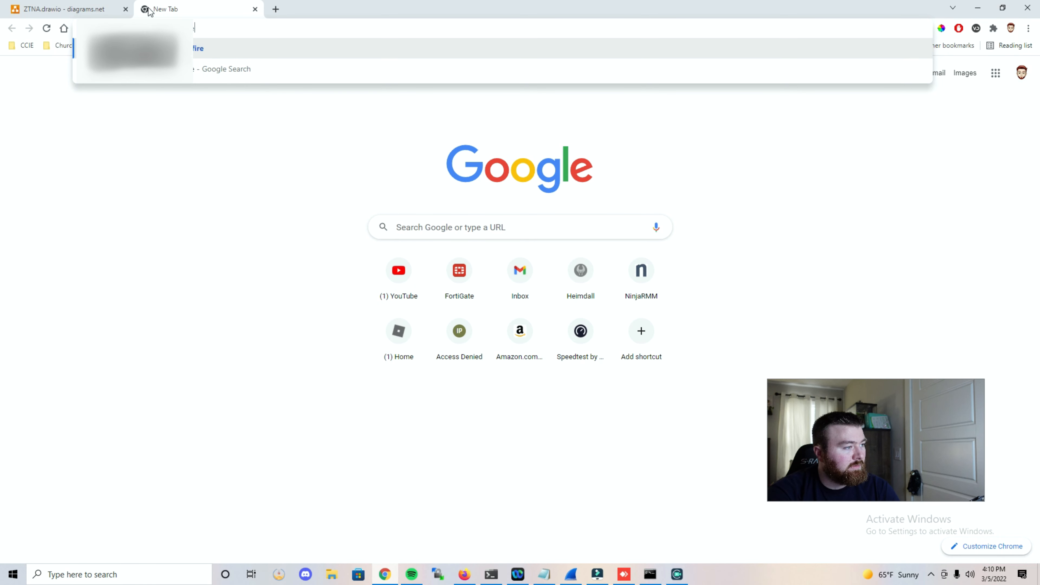
{"action": "type", "text": "all1"}
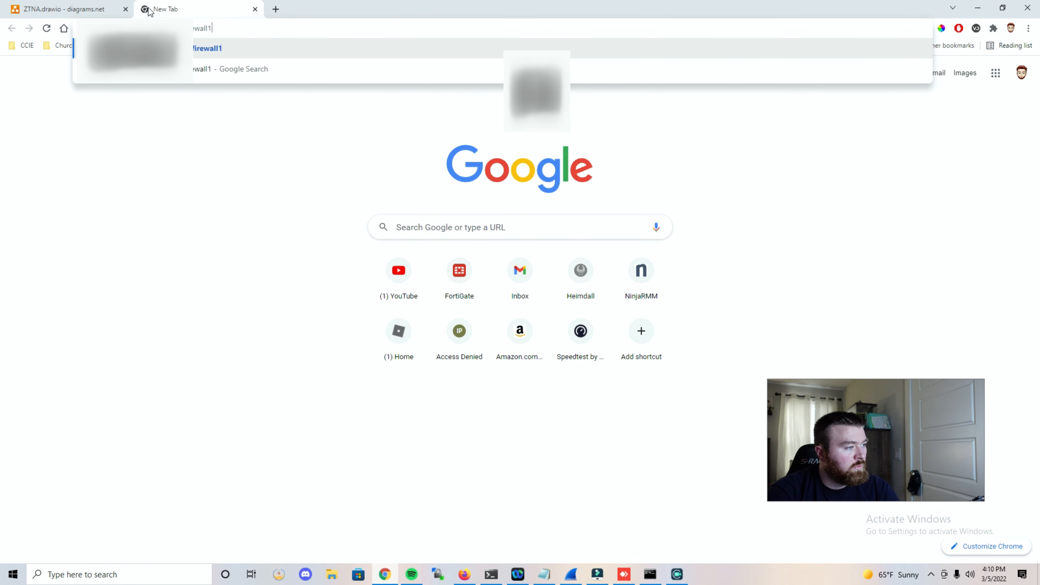
{"action": "key", "text": "Return"}
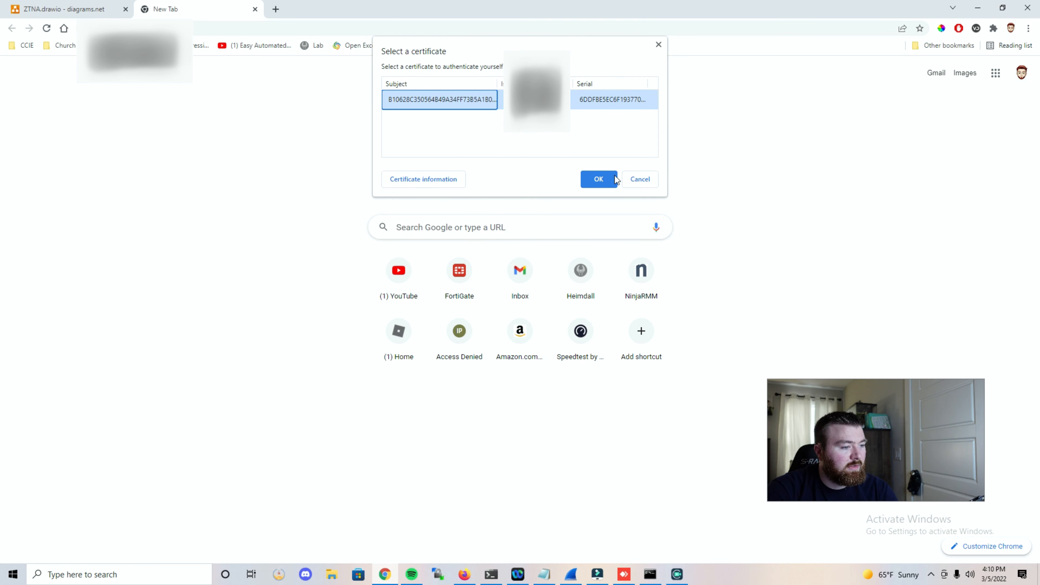
{"action": "left_click", "coordinate": [608, 181]}
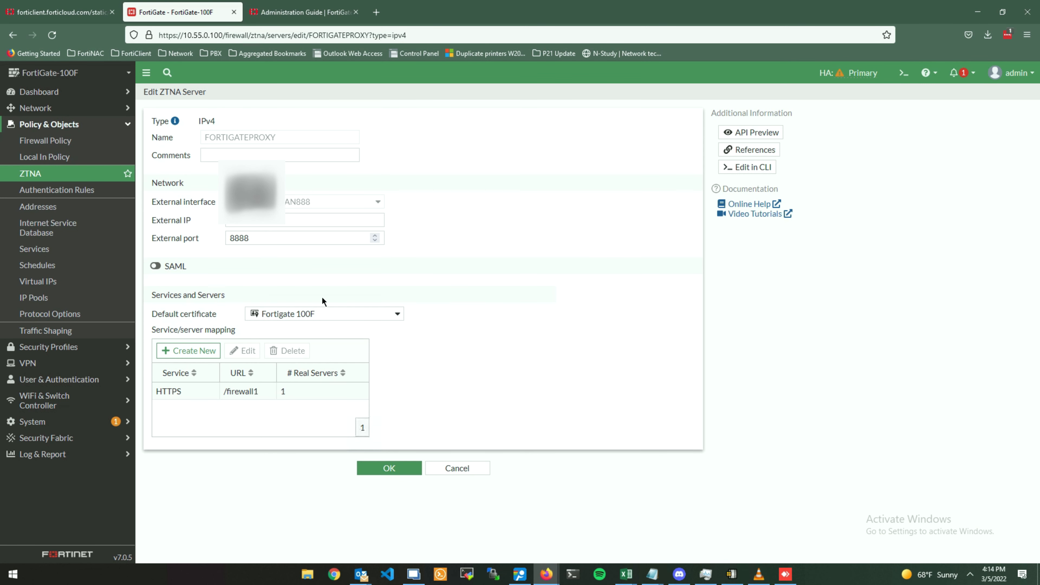
Edit FORTIGATEPROXY's HTTPS mapping so its path is / instead of /firewall1, then save the server.
{"action": "left_click", "coordinate": [218, 387]}
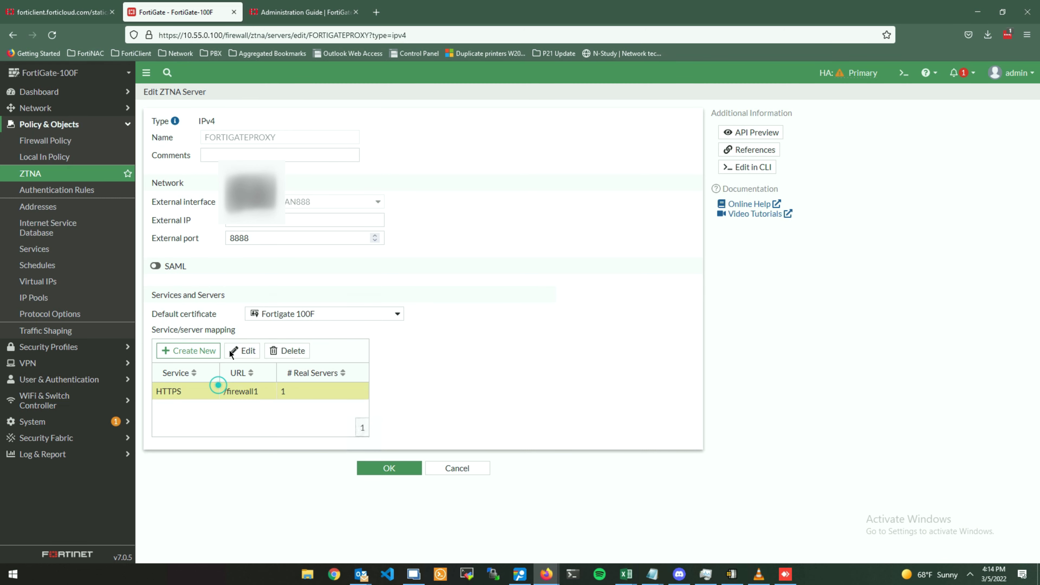
{"action": "left_click", "coordinate": [246, 351]}
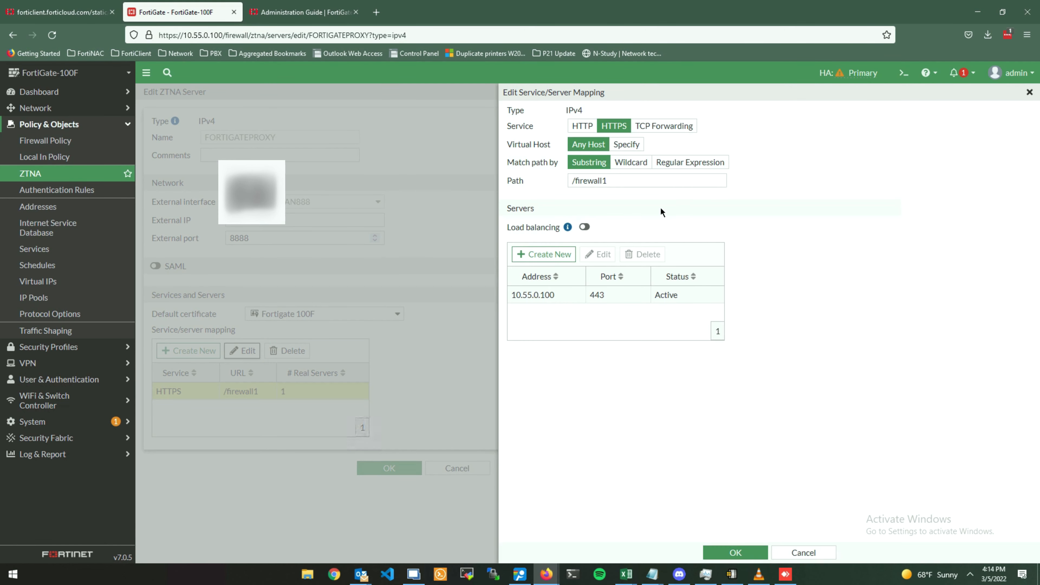
{"action": "left_click_drag", "start_coordinate": [614, 181], "coordinate": [578, 183]}
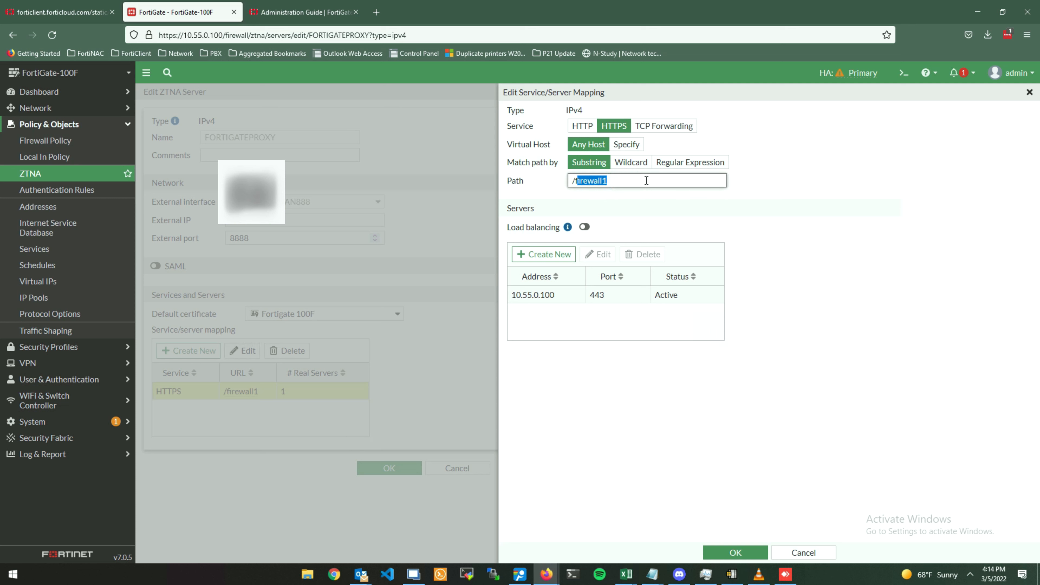
{"action": "type", "text": "f"}
{"action": "left_click", "coordinate": [732, 553]}
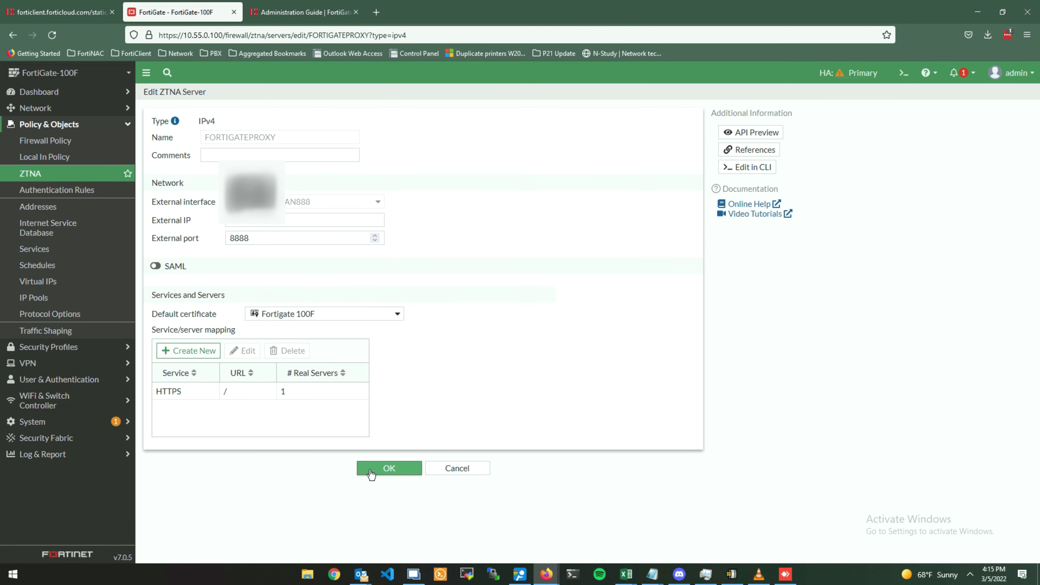
{"action": "left_click", "coordinate": [371, 473]}
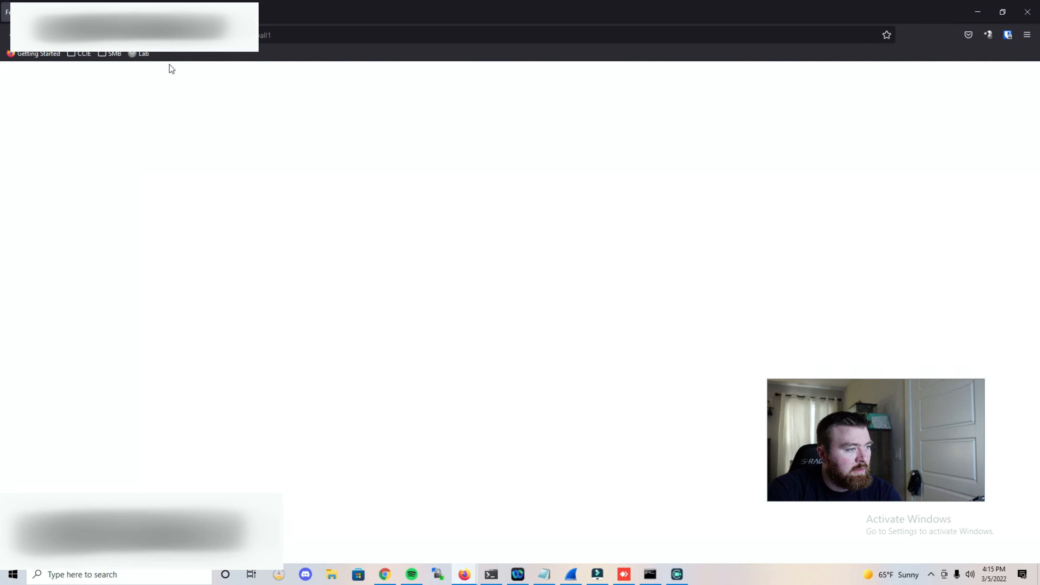
Reload the client page in Firefox to retest ZTNA access.
{"action": "left_click", "coordinate": [48, 36]}
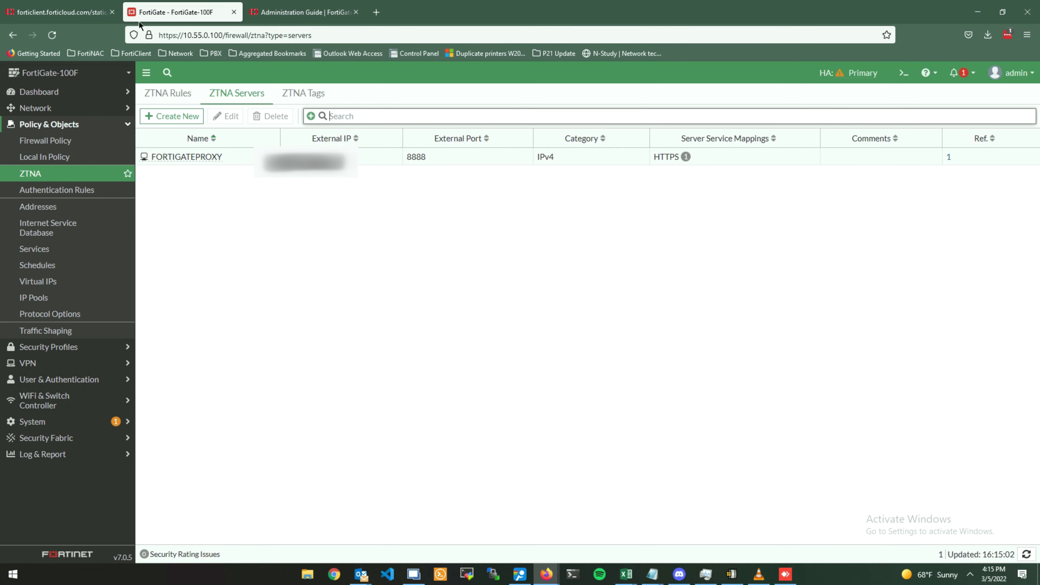
Open the ADMINUSER tagging rule set in EMS and delete its IP Range rule.
{"action": "left_click", "coordinate": [81, 18]}
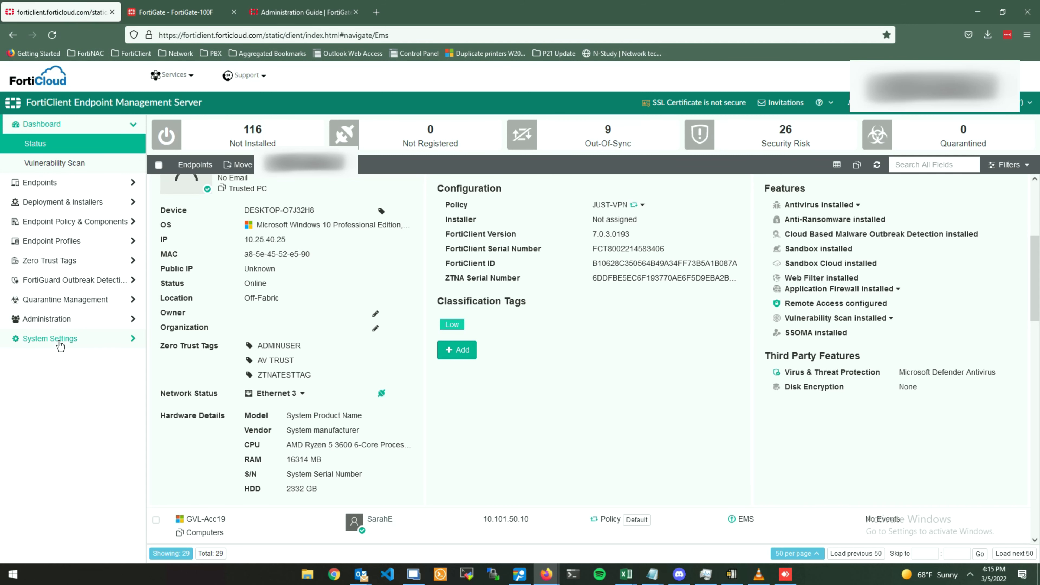
{"action": "left_click", "coordinate": [55, 261]}
{"action": "left_click", "coordinate": [62, 242]}
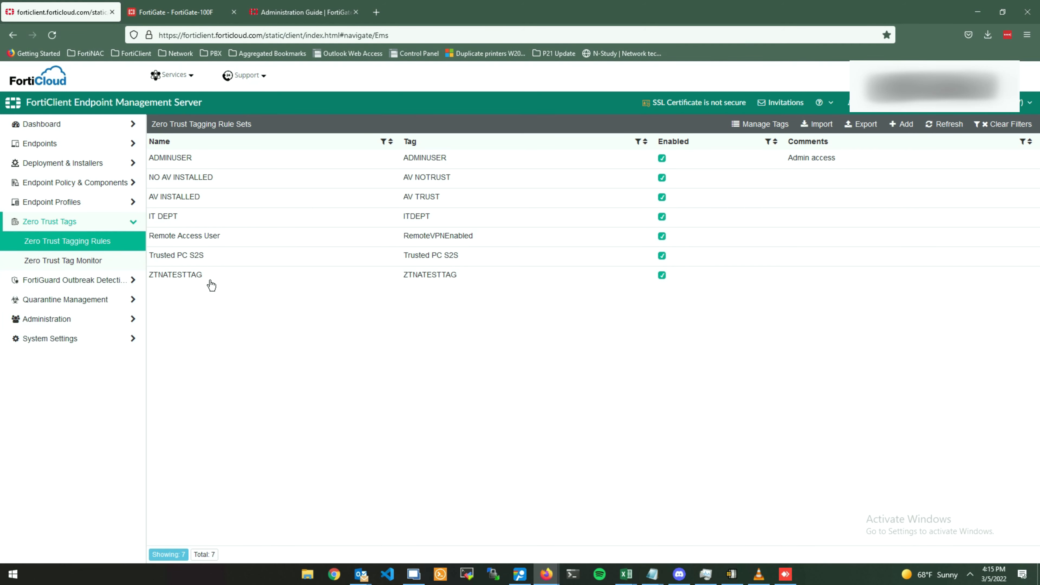
{"action": "left_click", "coordinate": [226, 160]}
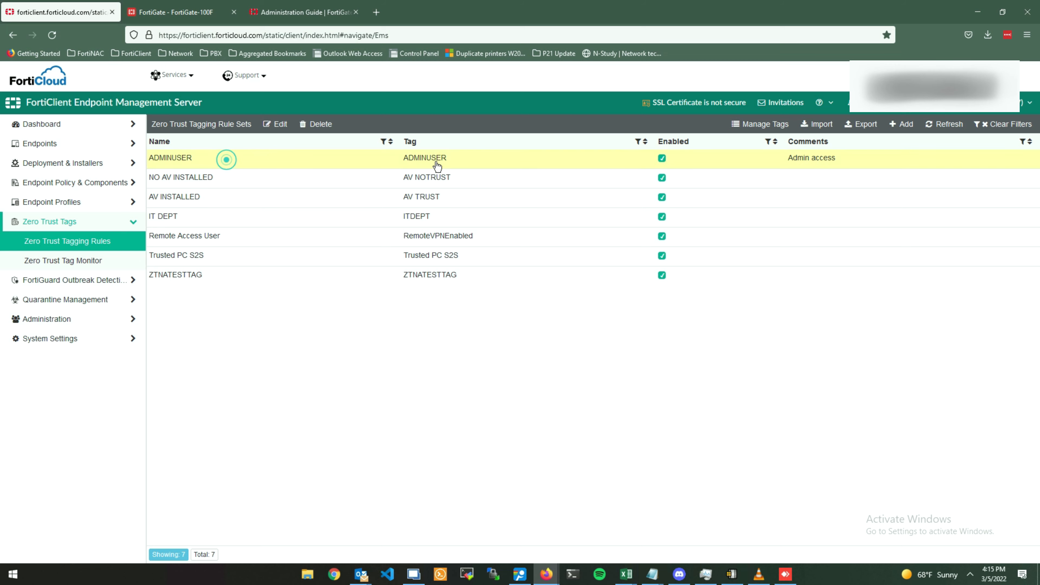
{"action": "left_click", "coordinate": [287, 124]}
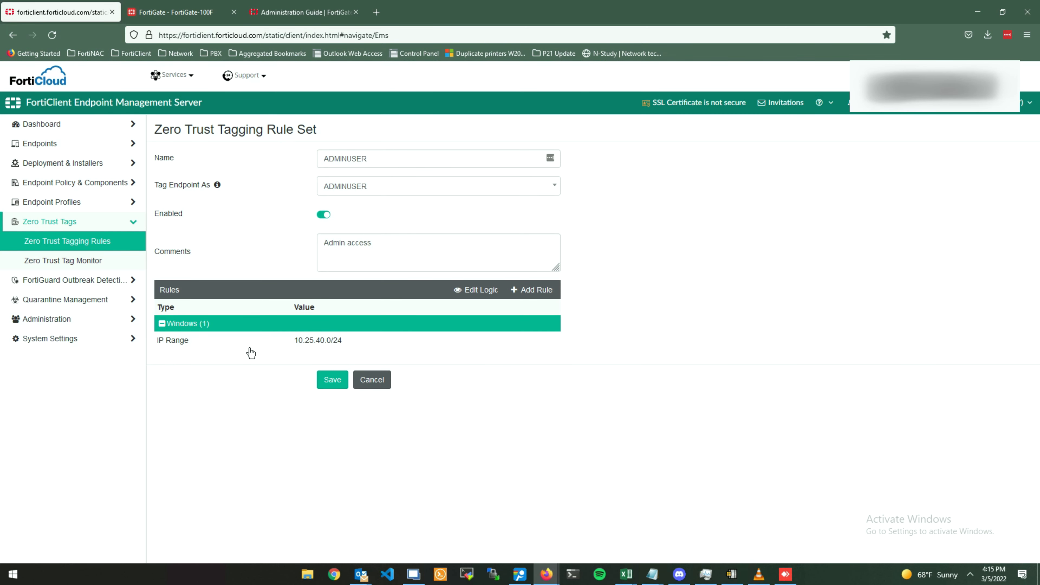
{"action": "left_click", "coordinate": [249, 348]}
{"action": "left_click", "coordinate": [272, 290]}
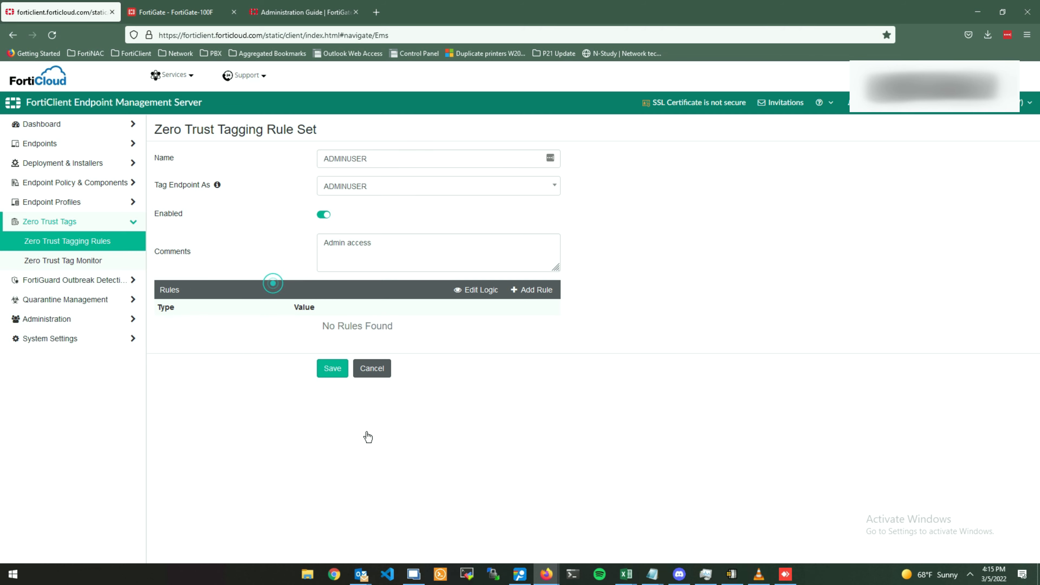
{"action": "left_click", "coordinate": [332, 379]}
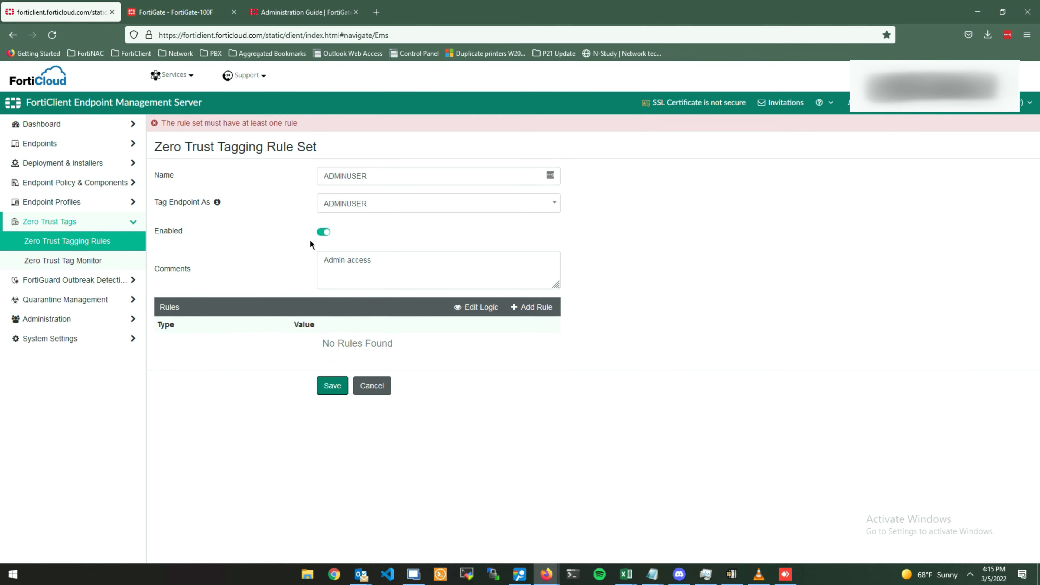
Add an AntiVirus Software rule, NOT 'AV Software is installed and running', and save ADMINUSER.
{"action": "left_click", "coordinate": [518, 311]}
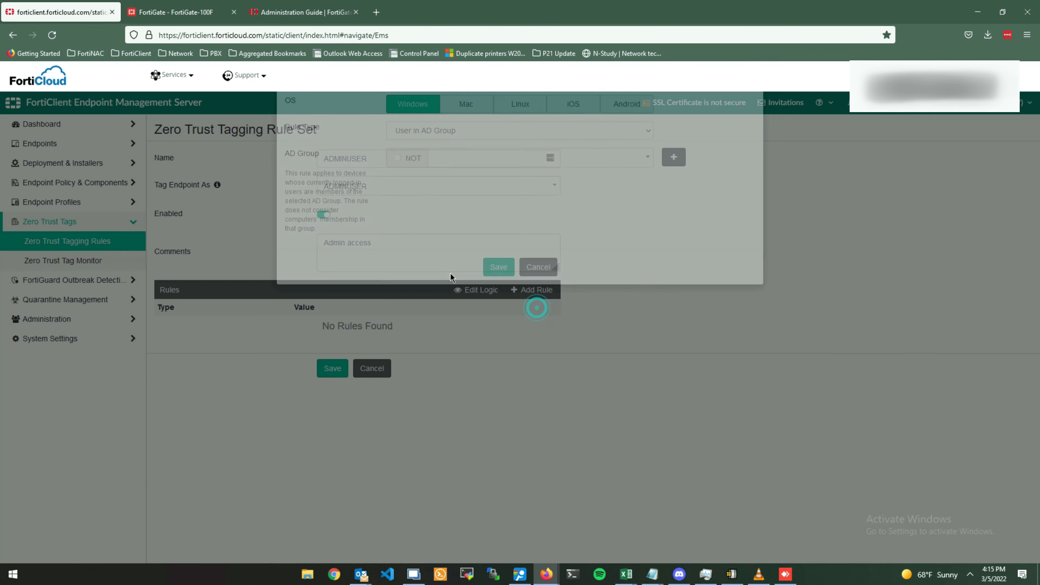
{"action": "left_click", "coordinate": [457, 172]}
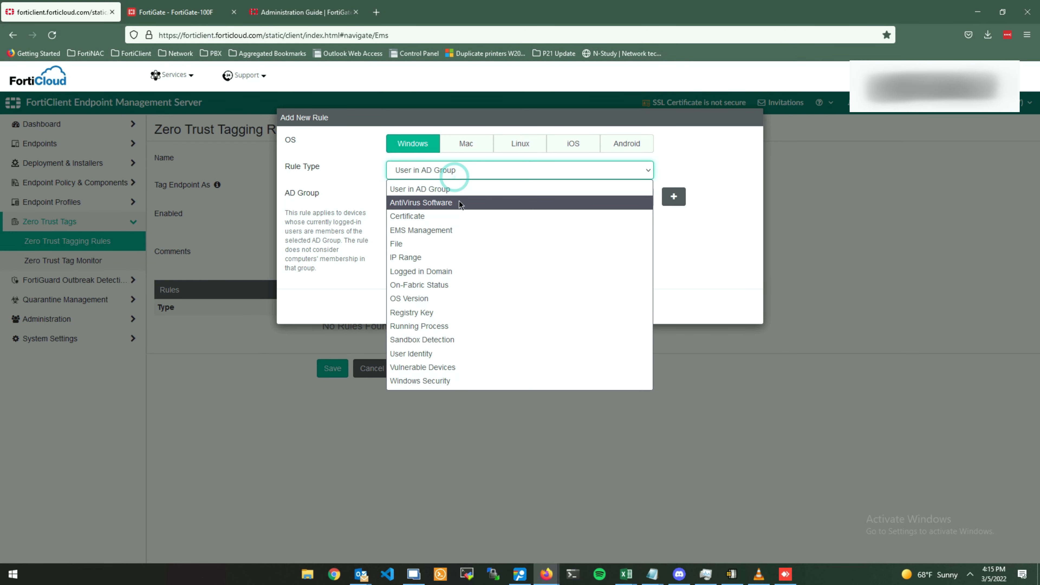
{"action": "left_click", "coordinate": [460, 202]}
{"action": "left_click", "coordinate": [458, 199]}
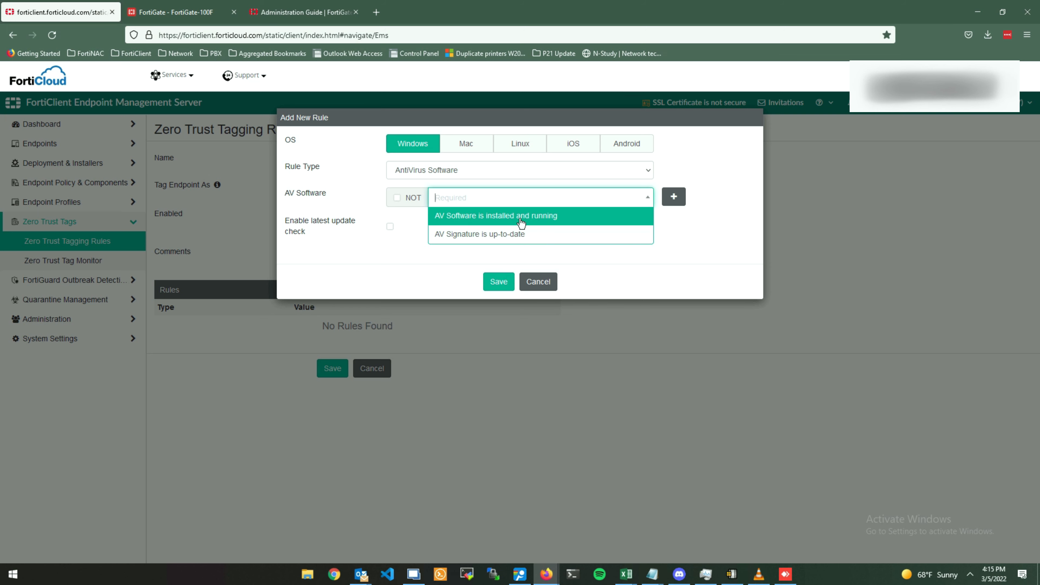
{"action": "left_click", "coordinate": [440, 260]}
{"action": "left_click", "coordinate": [397, 199]}
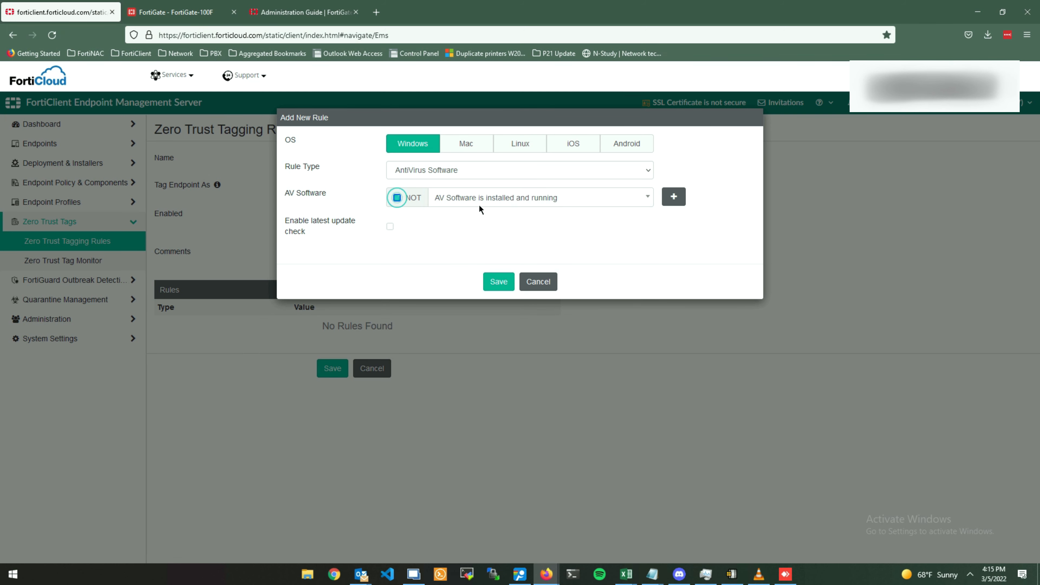
{"action": "left_click", "coordinate": [480, 203]}
{"action": "left_click", "coordinate": [481, 214]}
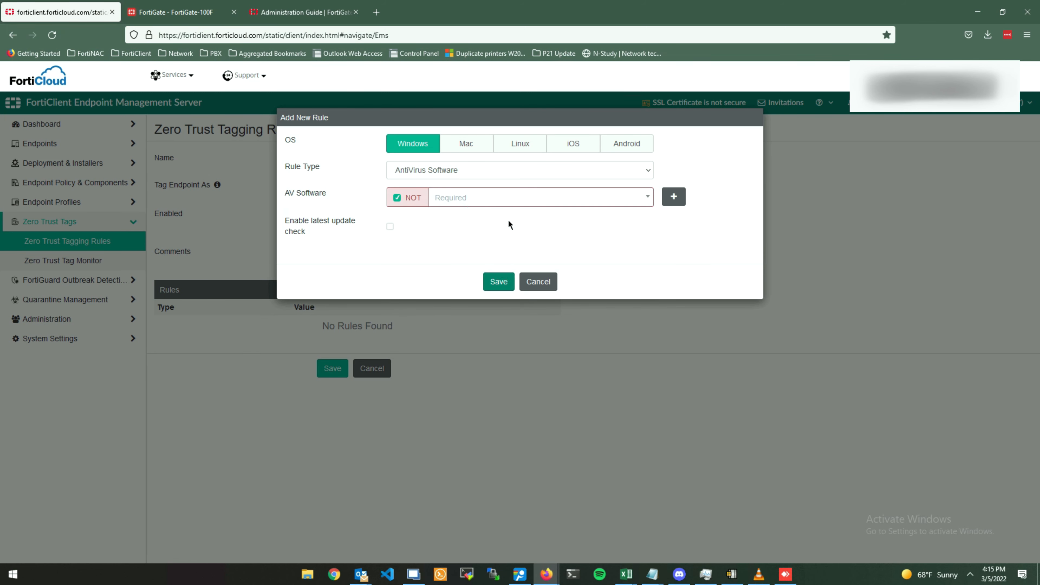
{"action": "left_click", "coordinate": [508, 199]}
{"action": "left_click", "coordinate": [504, 214]}
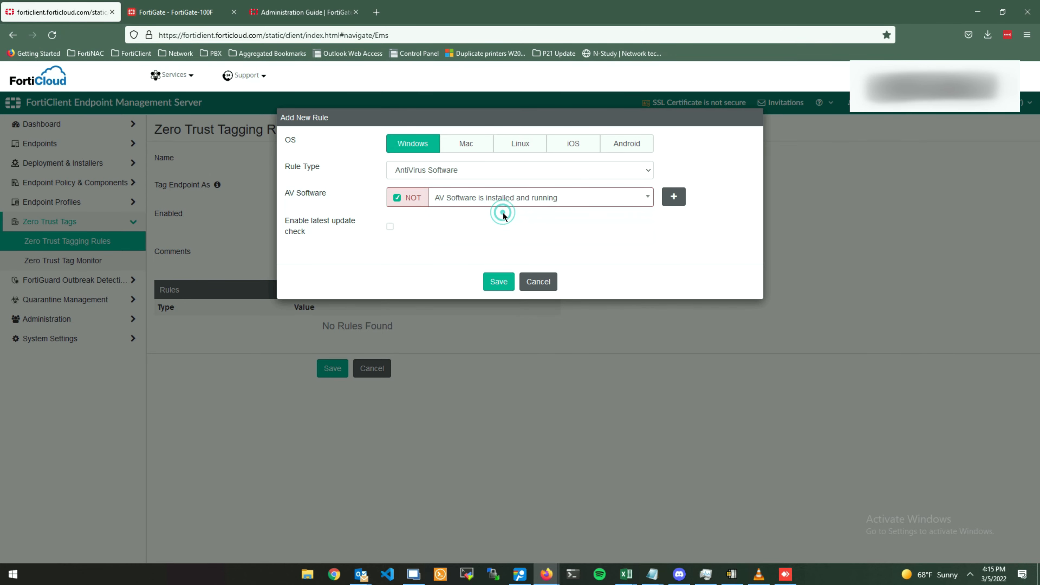
{"action": "left_click", "coordinate": [500, 282]}
{"action": "left_click", "coordinate": [329, 378]}
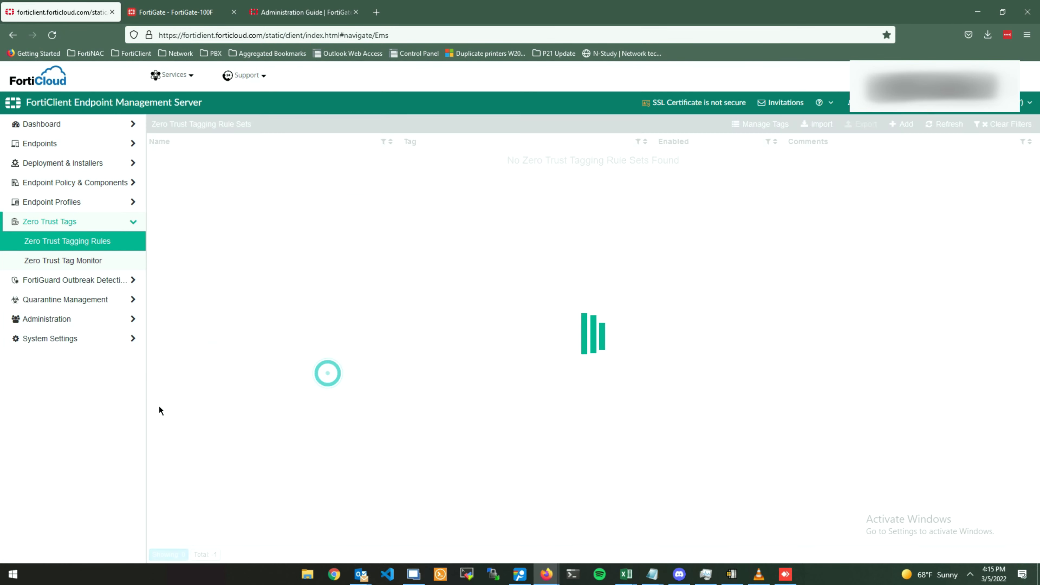
Open endpoint DESKTOP-O7J32H8 from Dashboard > Status and refresh its Summary to check its Zero Trust tags.
{"action": "left_click", "coordinate": [97, 130]}
{"action": "left_click", "coordinate": [88, 145]}
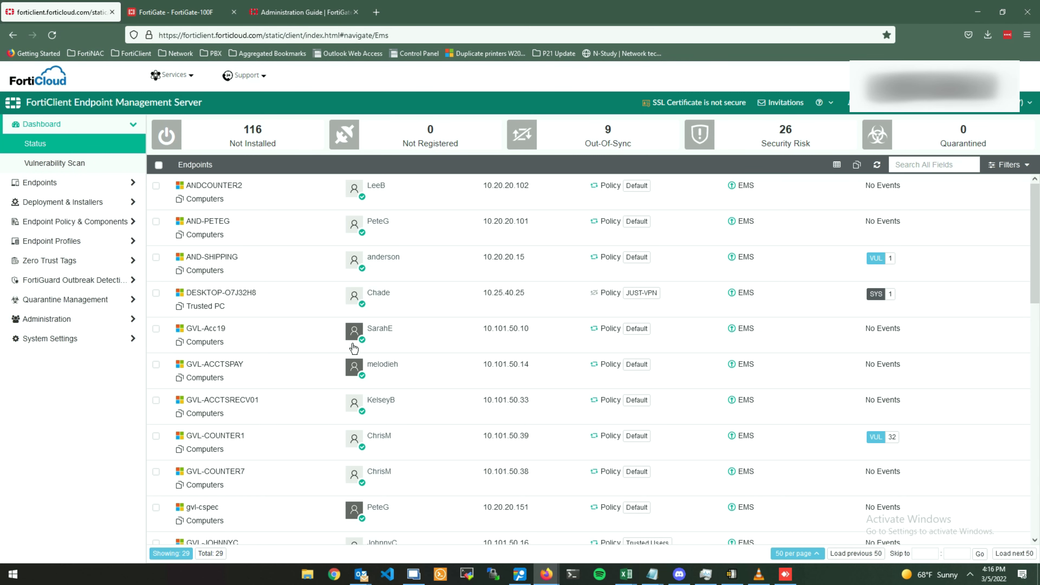
{"action": "left_click", "coordinate": [265, 295]}
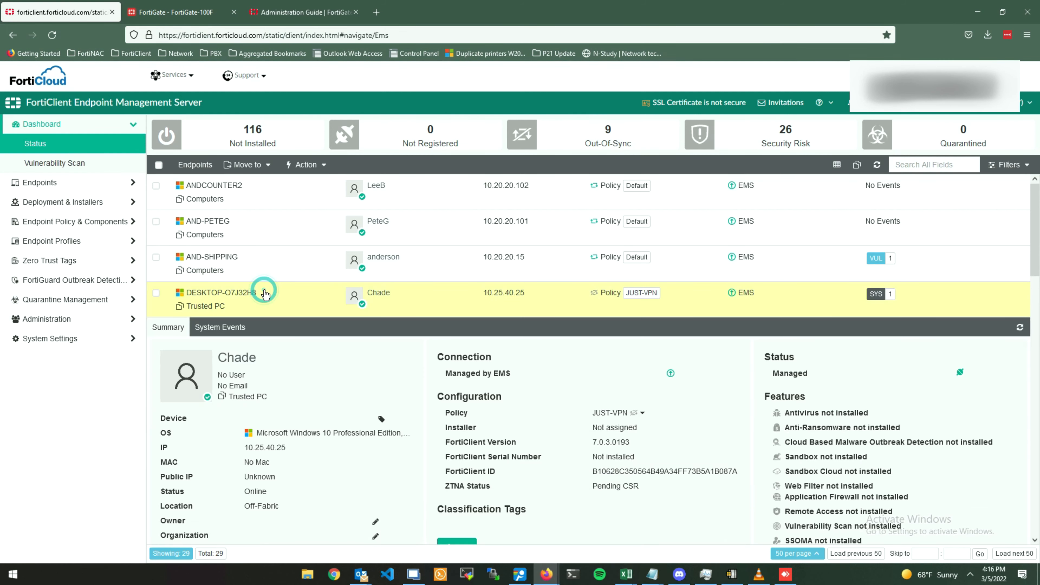
{"action": "scroll", "coordinate": [274, 367], "scroll_direction": "down", "scroll_amount": 1}
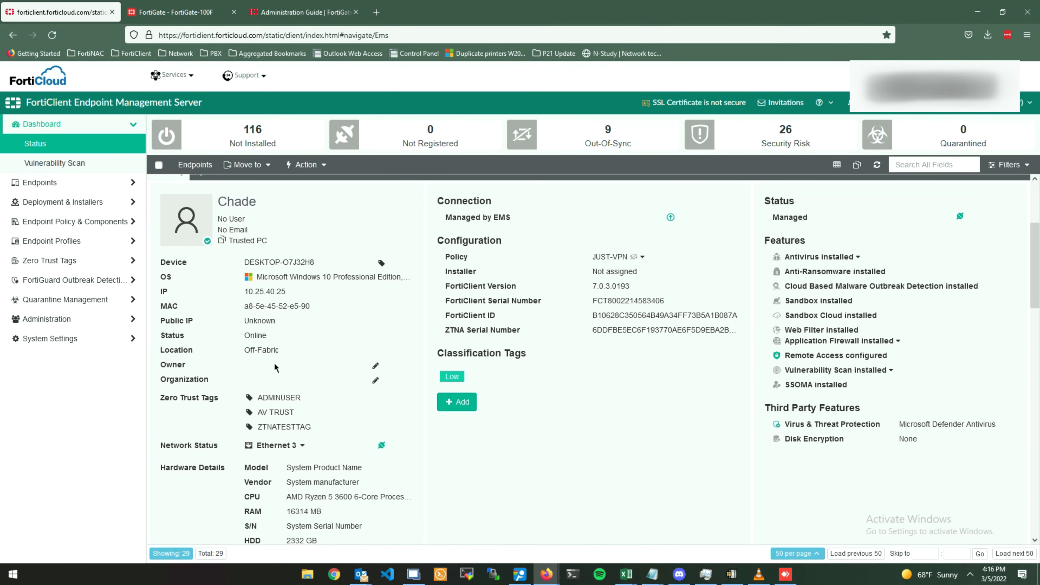
{"action": "scroll", "coordinate": [275, 366], "scroll_direction": "up", "scroll_amount": 1}
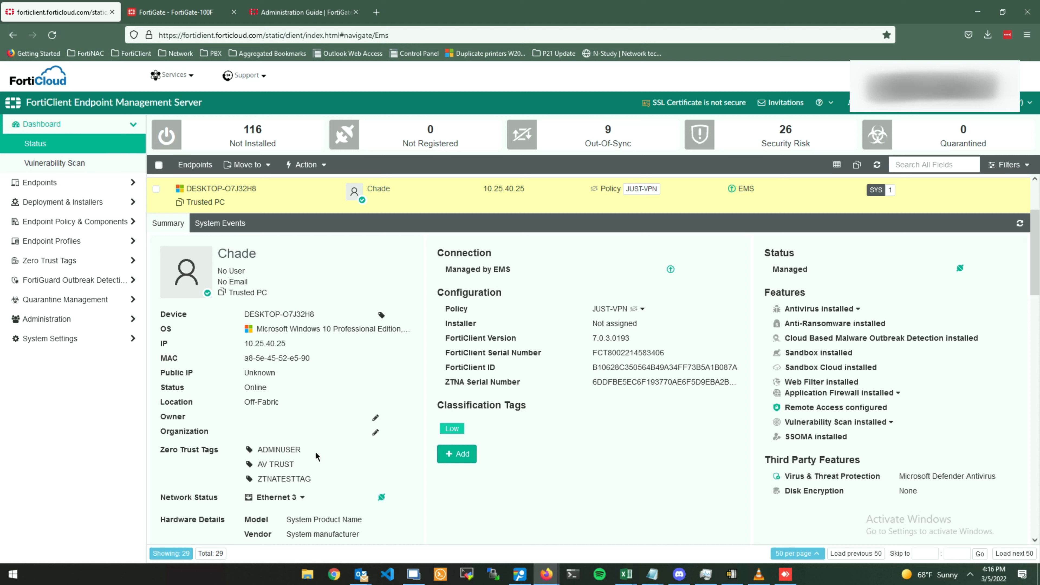
{"action": "left_click_drag", "start_coordinate": [263, 451], "coordinate": [315, 451]}
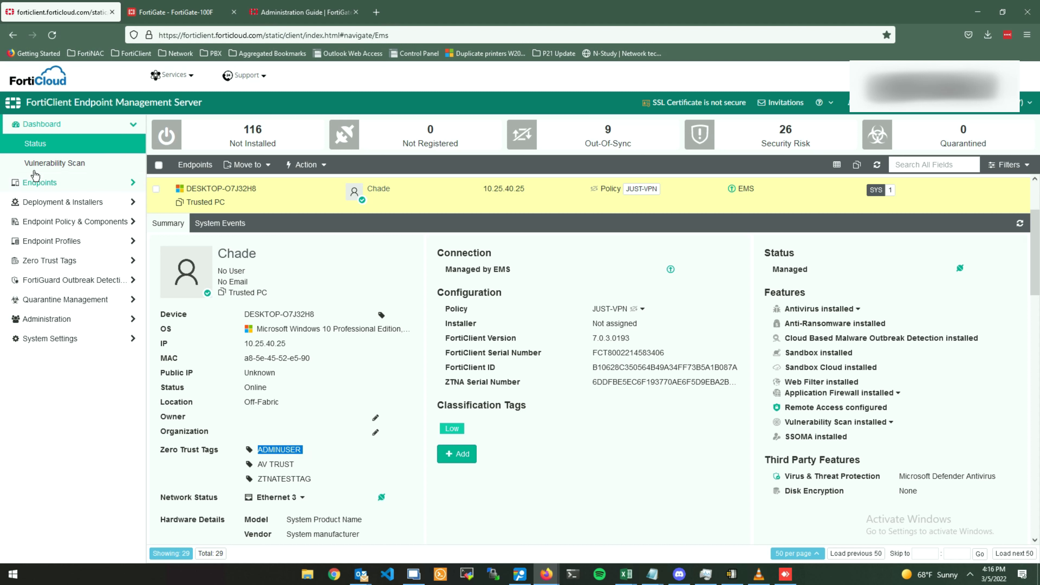
{"action": "left_click", "coordinate": [872, 173]}
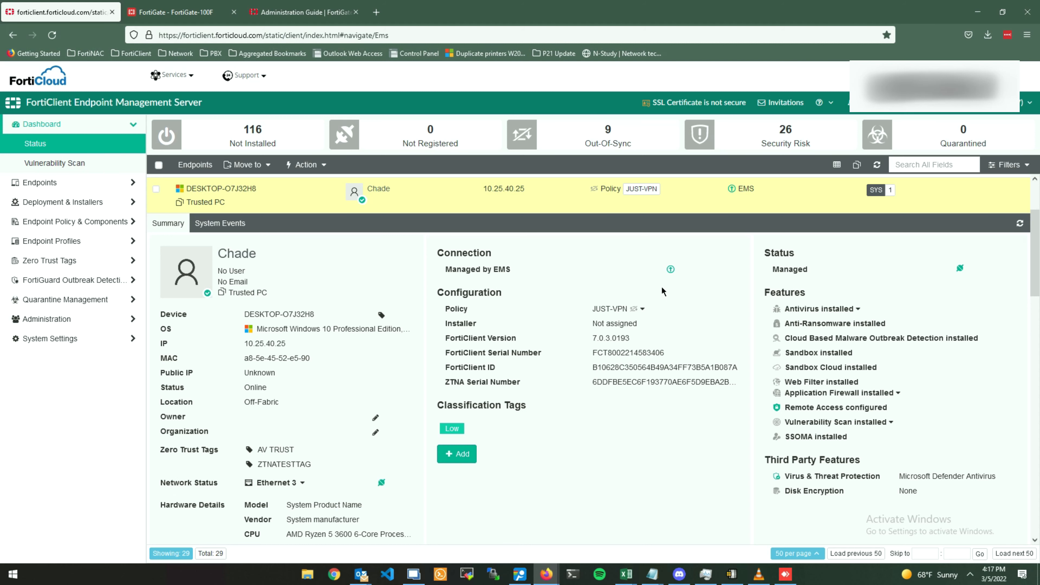
In FortiGate's ZTNA Tags list, view the ADMINUSER tag's resolved addresses (none), then close the panel.
{"action": "mouse_move", "coordinate": [520, 3]}
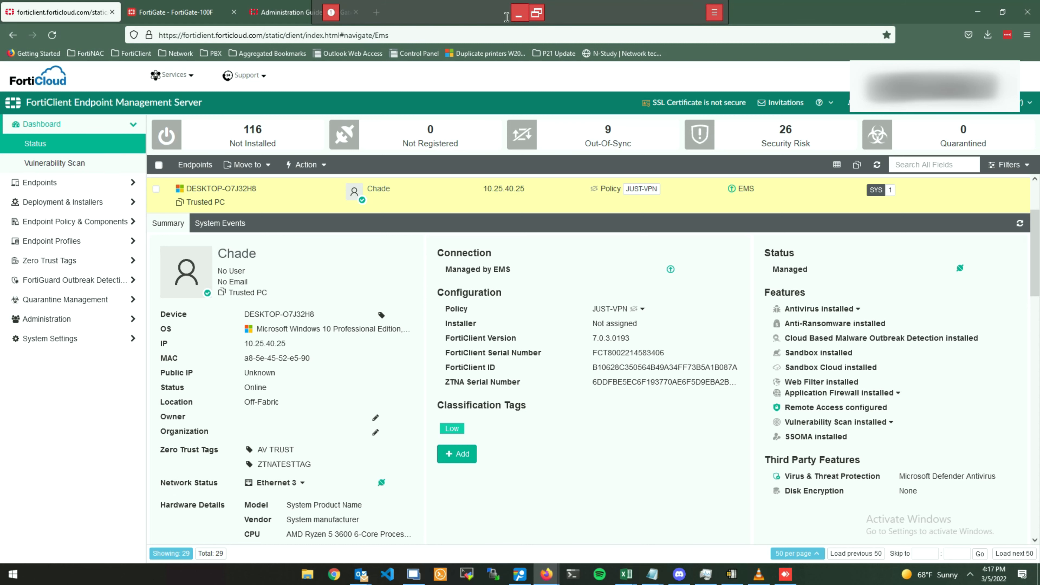
{"action": "left_click", "coordinate": [142, 15]}
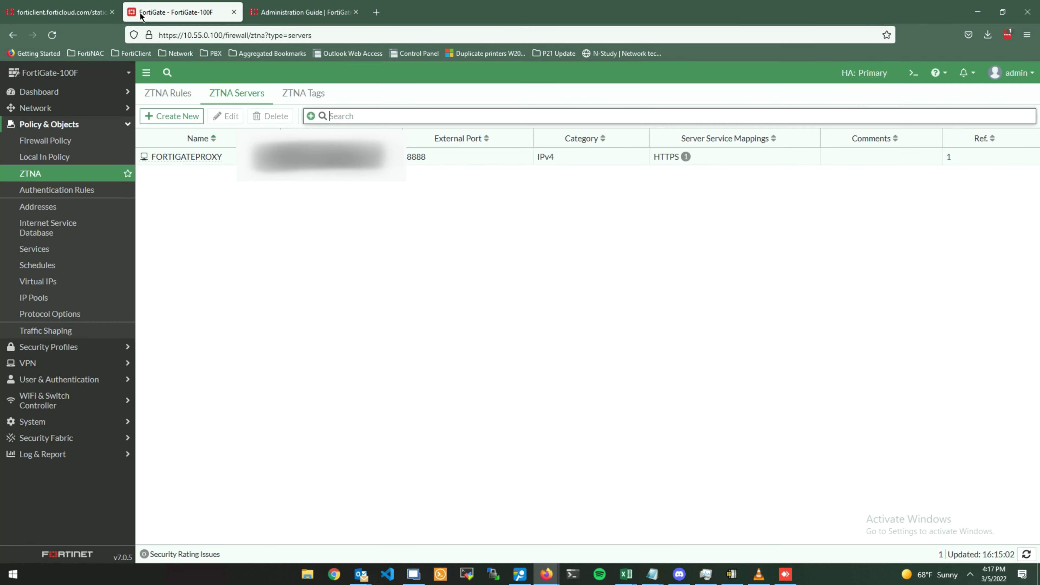
{"action": "left_click", "coordinate": [294, 96]}
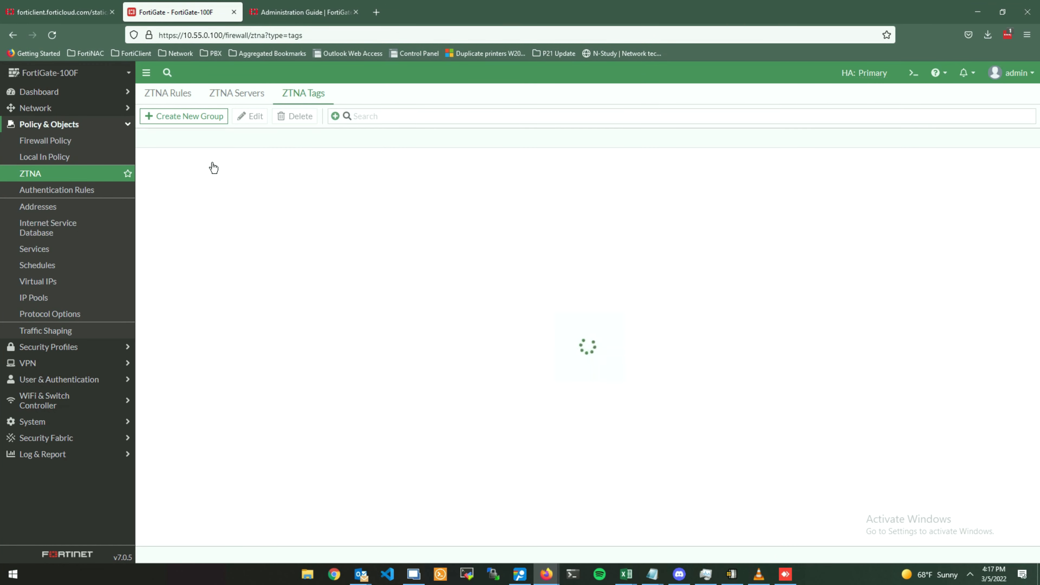
{"action": "left_click", "coordinate": [183, 163]}
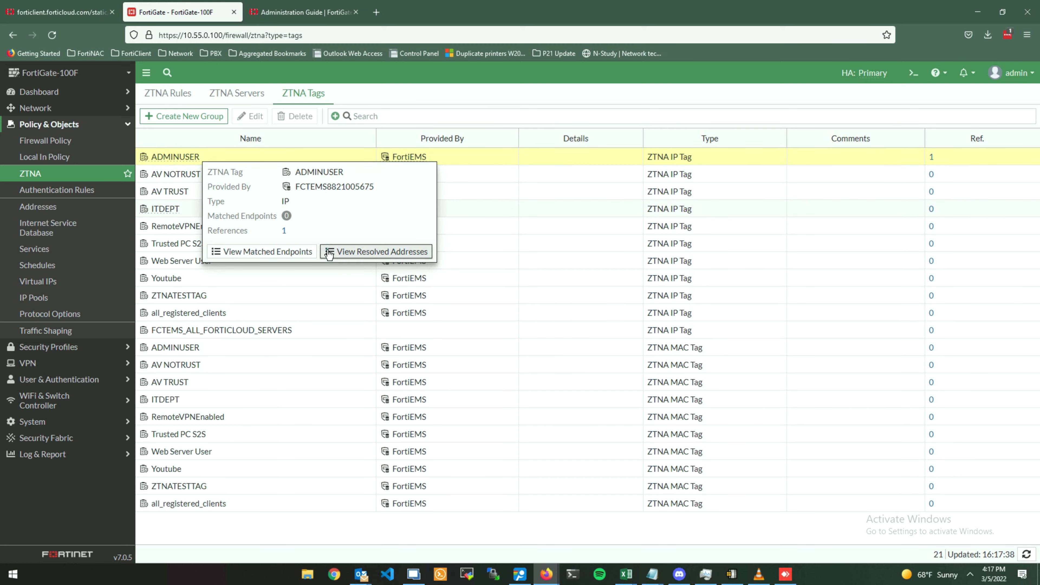
{"action": "left_click", "coordinate": [377, 251]}
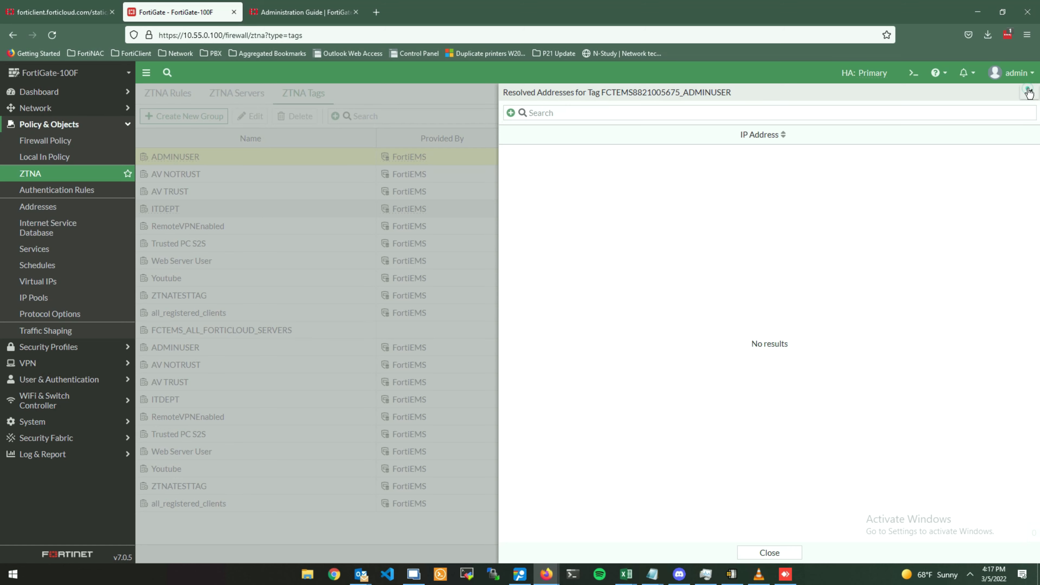
{"action": "left_click", "coordinate": [1029, 94]}
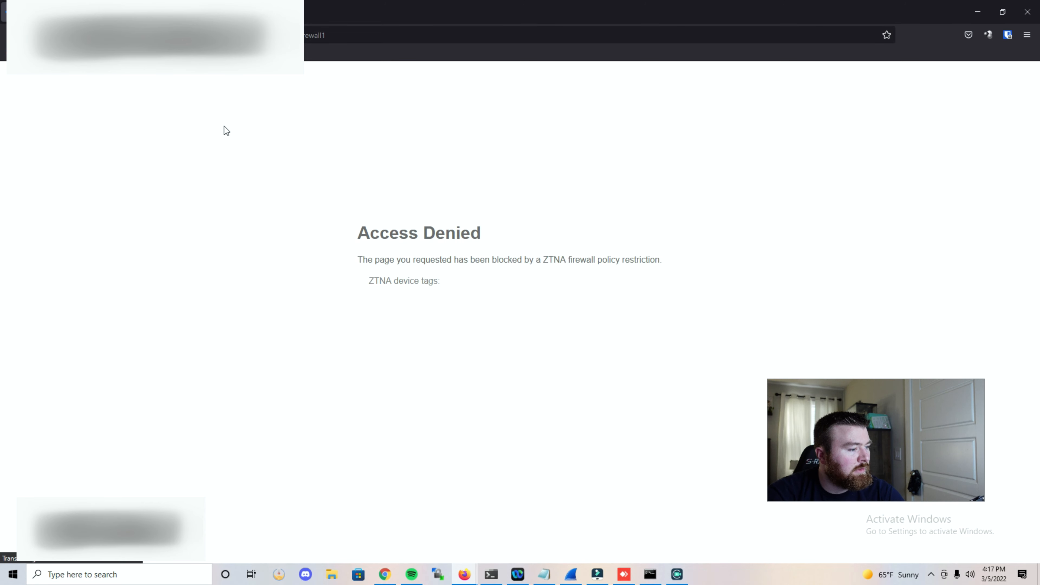
Read the Access Denied message saying a ZTNA firewall policy restriction blocked the request.
{"action": "left_click_drag", "start_coordinate": [478, 294], "coordinate": [343, 256]}
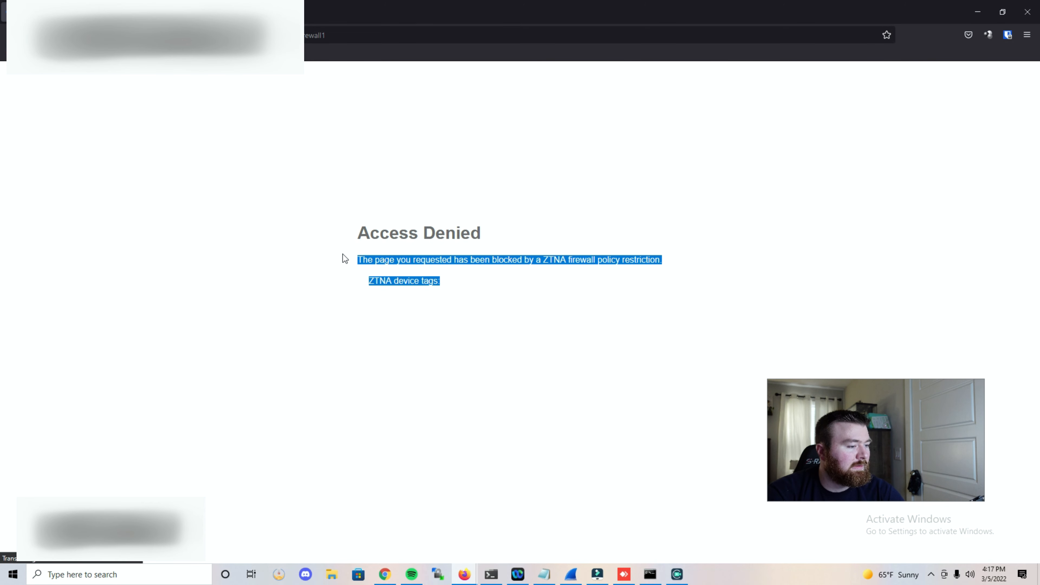
{"action": "left_click", "coordinate": [736, 168]}
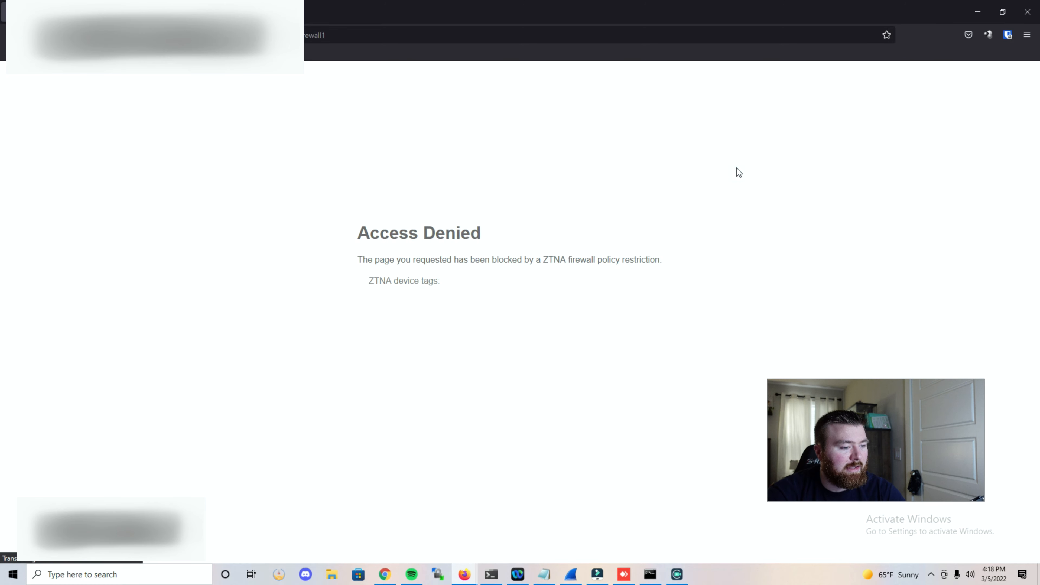